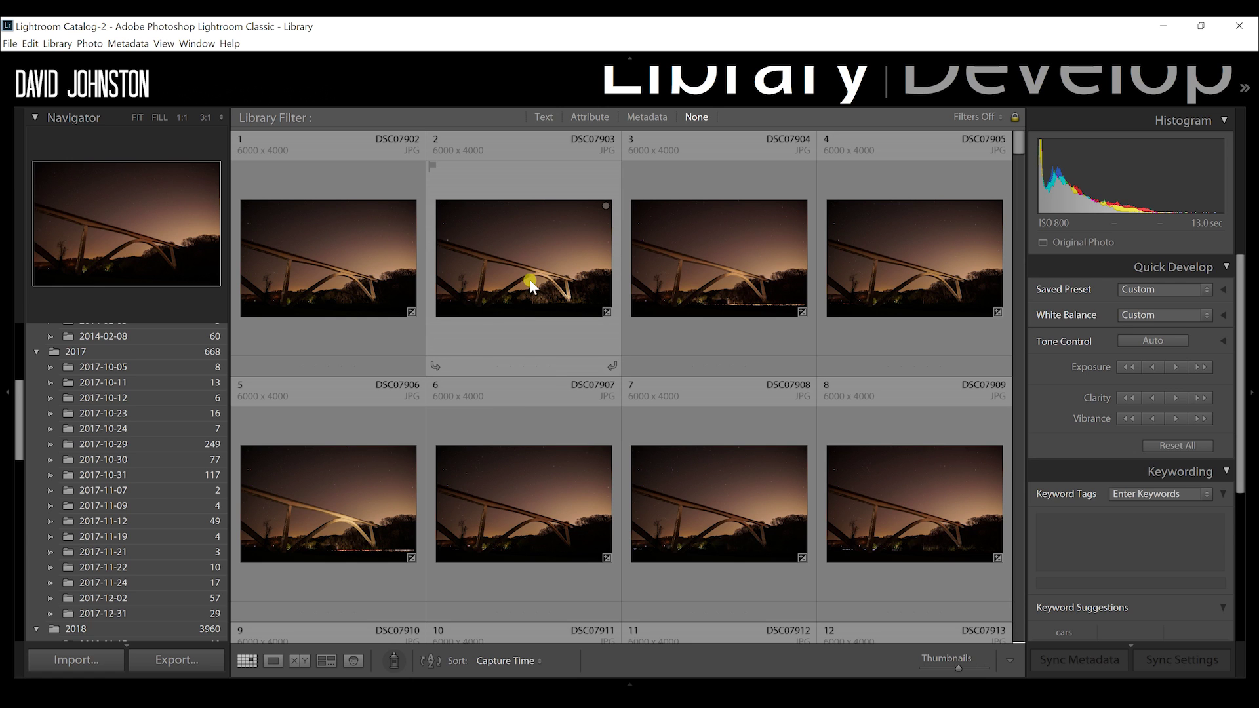
# Enlarge bridge photo DSC07902 in Loupe view and bring it into the Develop module.
pyautogui.moveTo(530, 280)
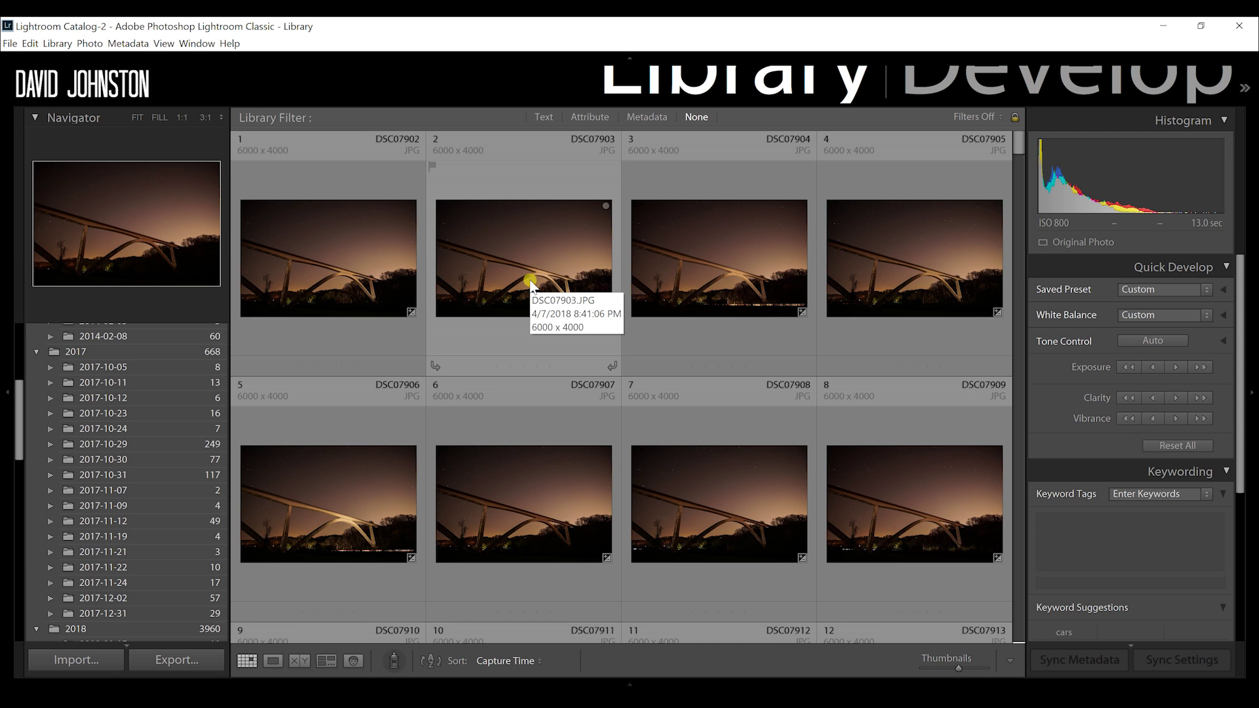
pyautogui.doubleClick(348, 277)
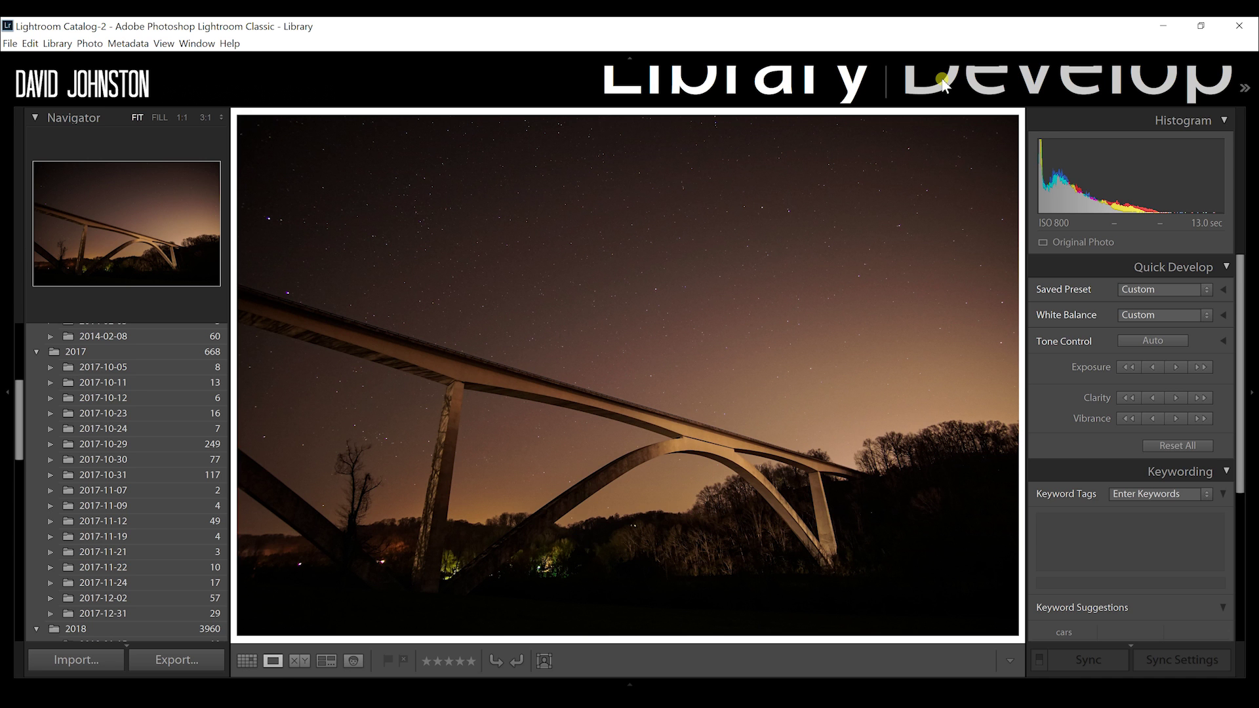
pyautogui.click(947, 87)
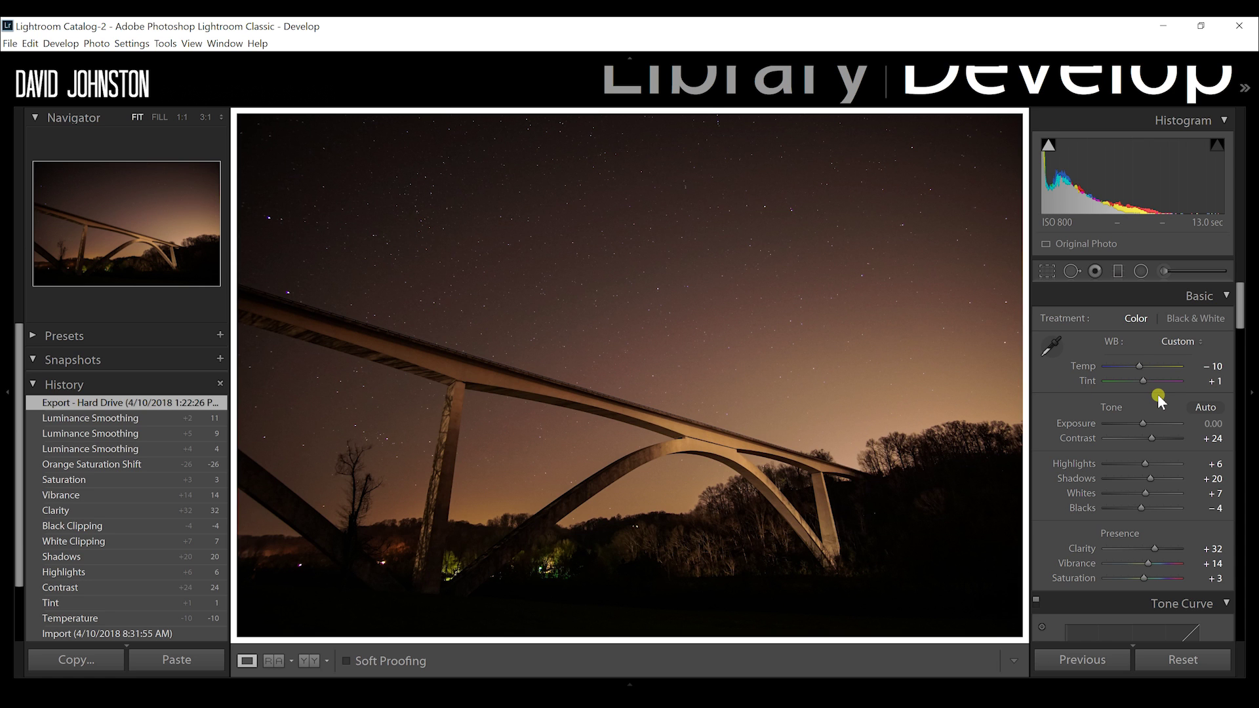
# Cool the white balance to Temp −21 and shift Tint toward magenta at +10.
pyautogui.moveTo(1142, 367); pyautogui.dragTo(1138, 367)
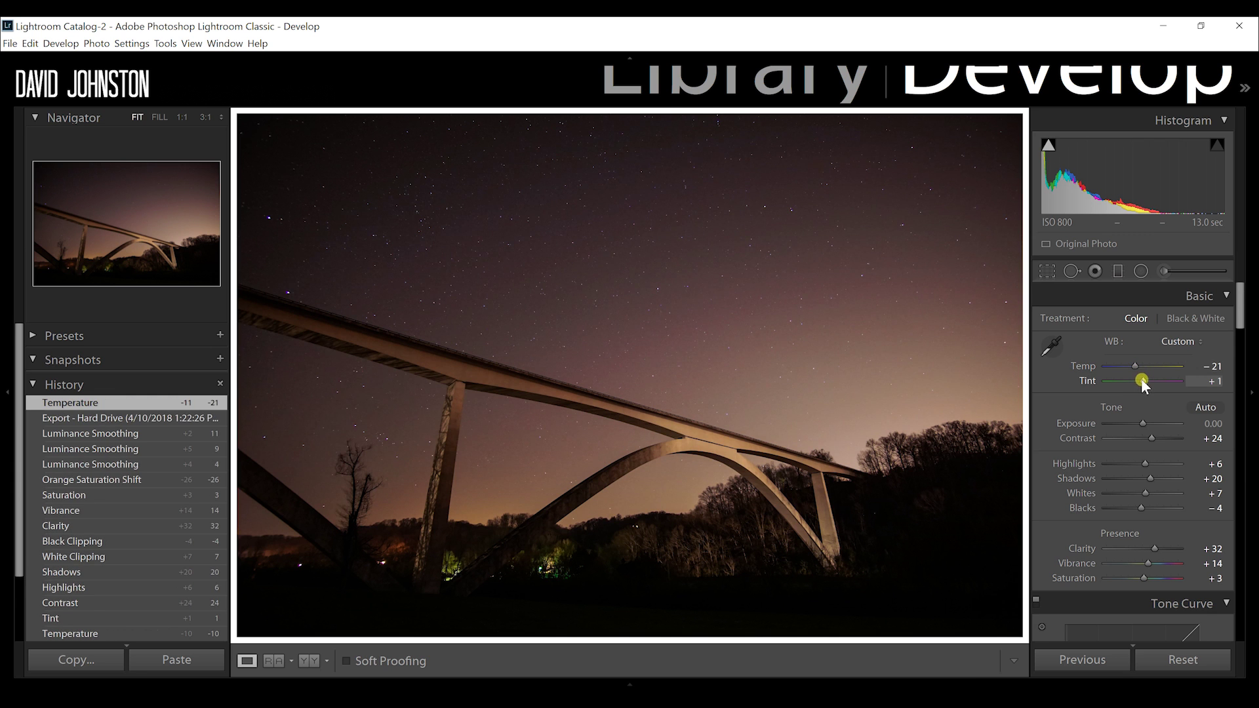
pyautogui.moveTo(1142, 381); pyautogui.dragTo(1152, 386)
pyautogui.click(1238, 617)
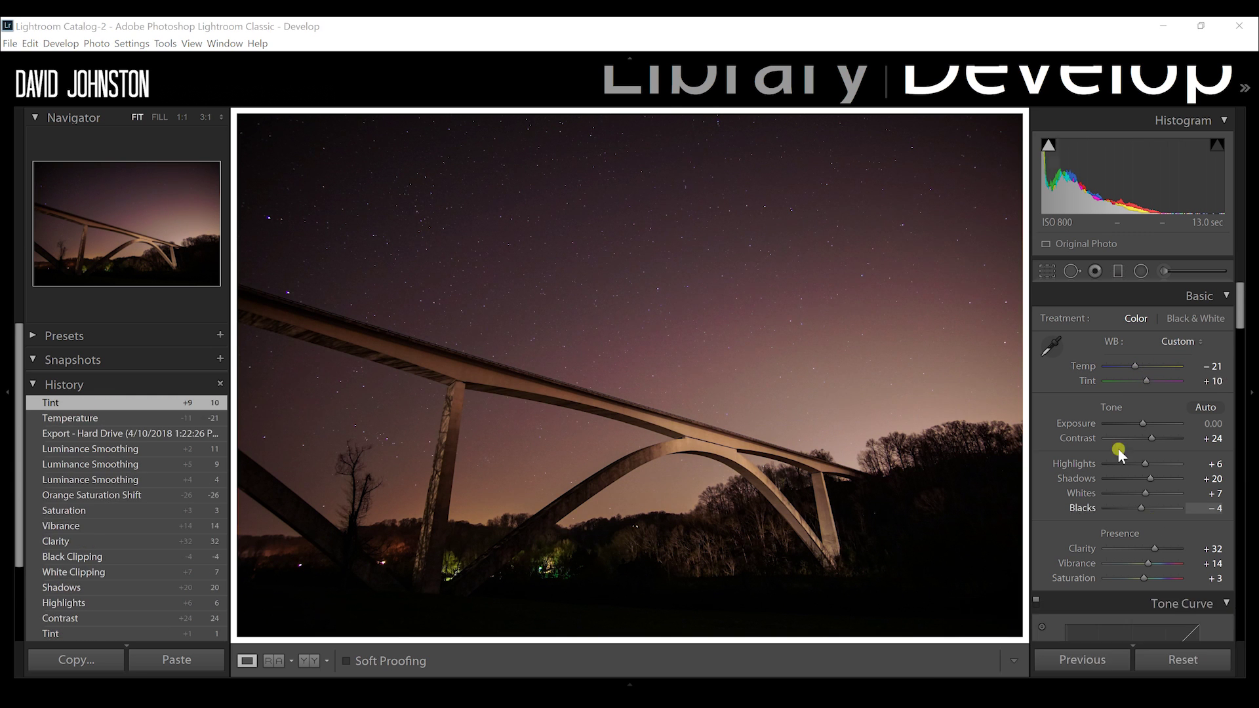
# Set Exposure +0.18, Contrast +36, Shadows +13, Blacks −13 and Clarity +26.
pyautogui.moveTo(1142, 422); pyautogui.dragTo(1144, 423)
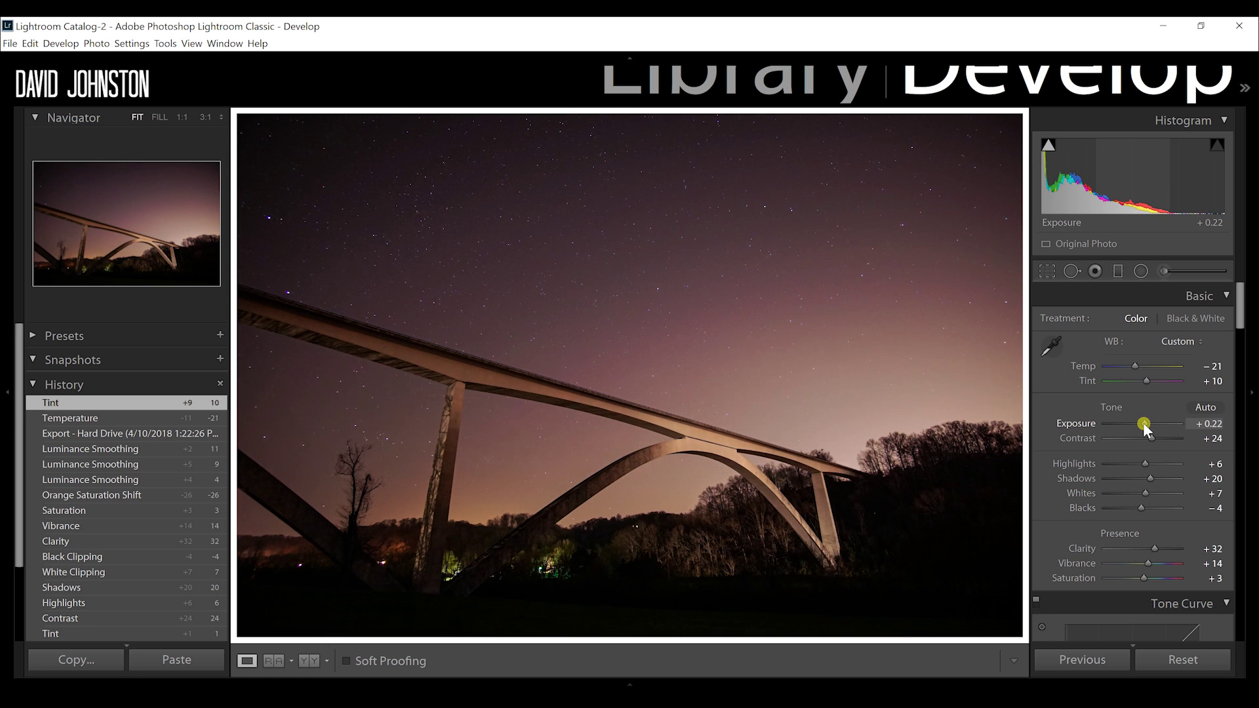
pyautogui.moveTo(1143, 423); pyautogui.dragTo(1140, 463)
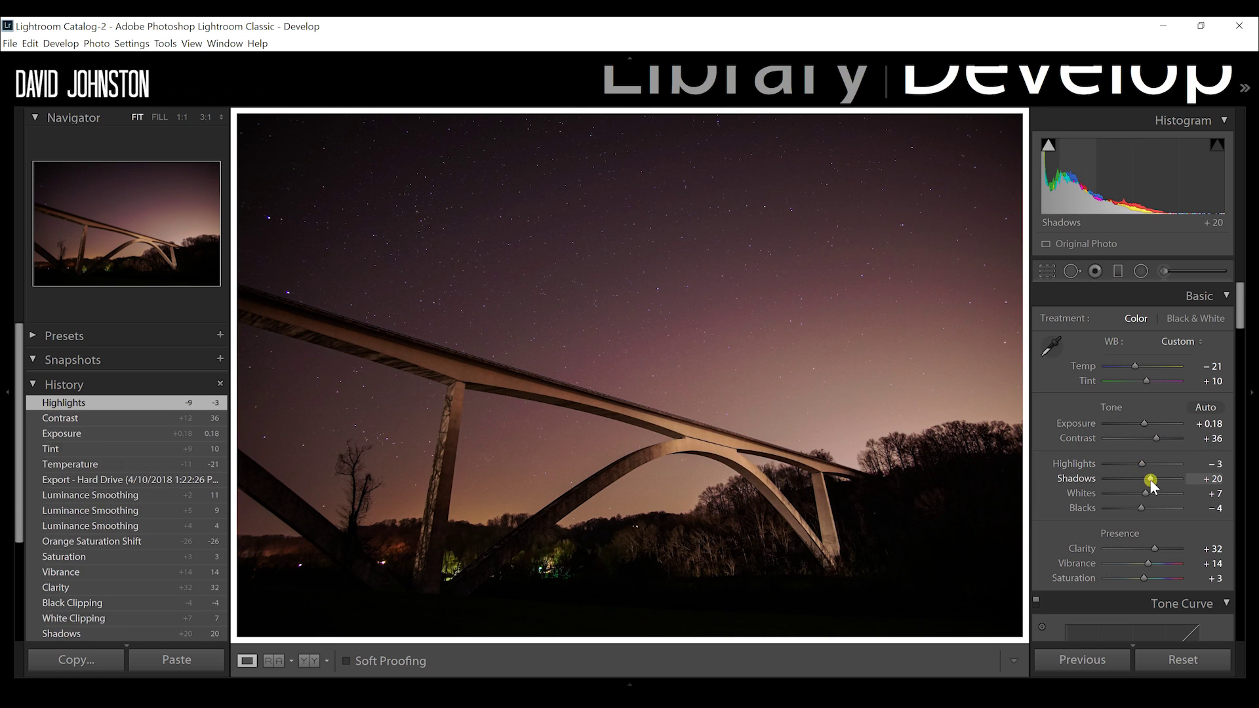
pyautogui.moveTo(1153, 480); pyautogui.dragTo(1135, 512)
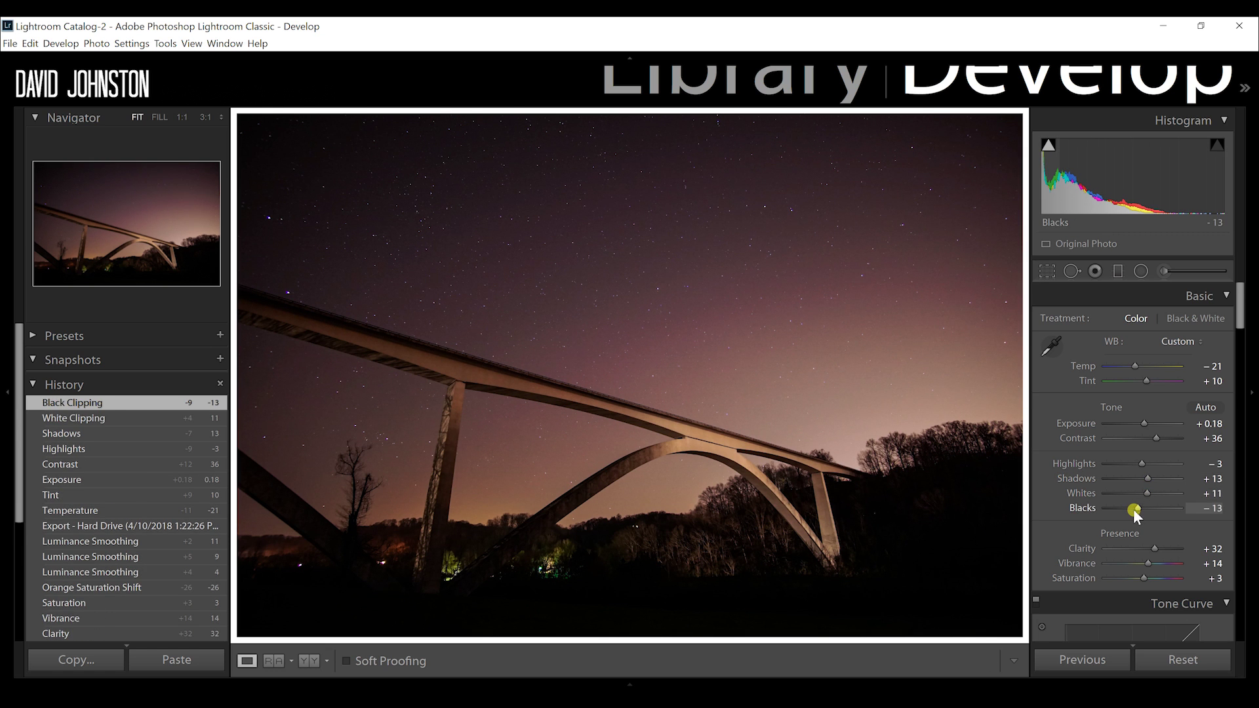
pyautogui.moveTo(1137, 516); pyautogui.dragTo(1135, 512)
pyautogui.moveTo(1148, 551); pyautogui.dragTo(1151, 568)
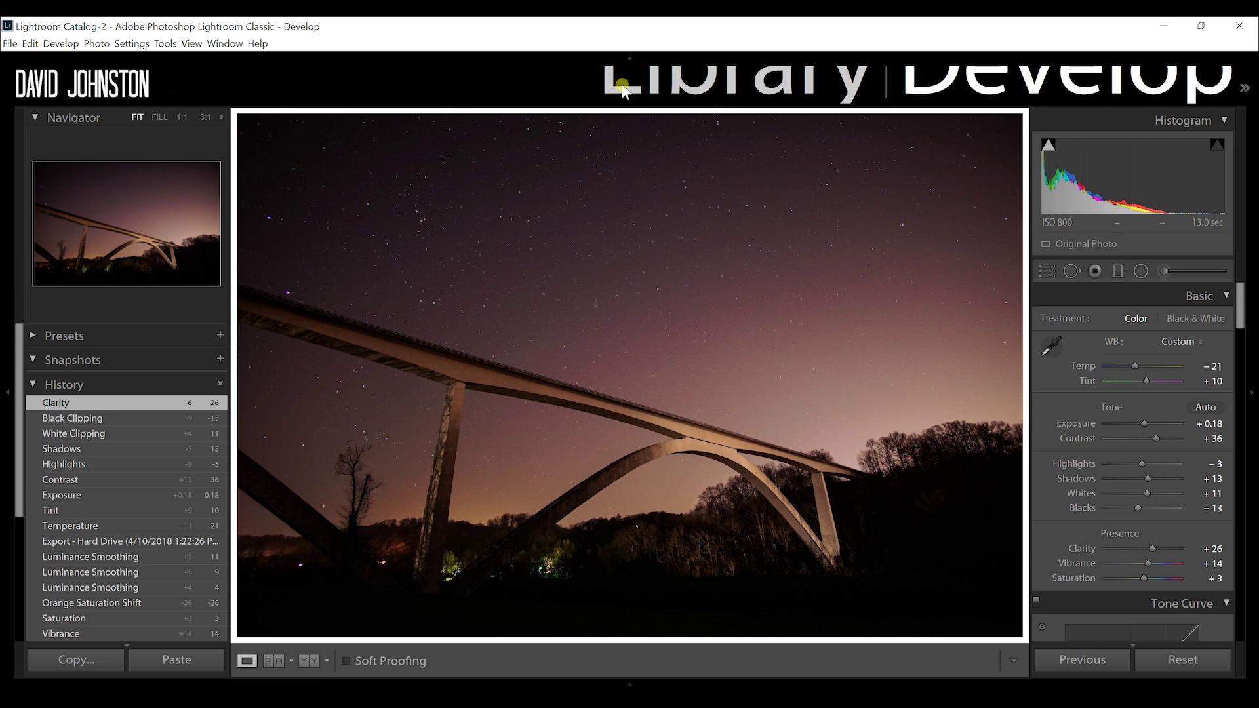
# Go back to the Library grid, scroll to its end, and select all 183 photos with Ctrl+A.
pyautogui.click(623, 85)
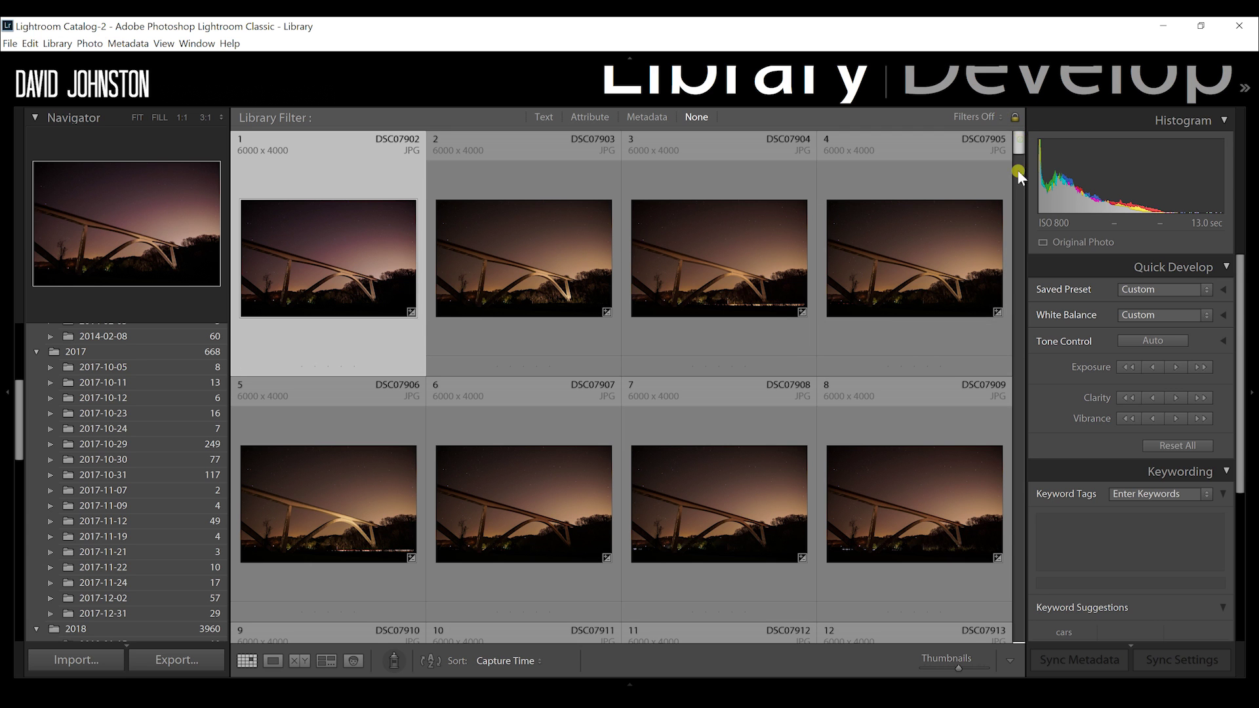
pyautogui.moveTo(1018, 175); pyautogui.dragTo(1015, 639)
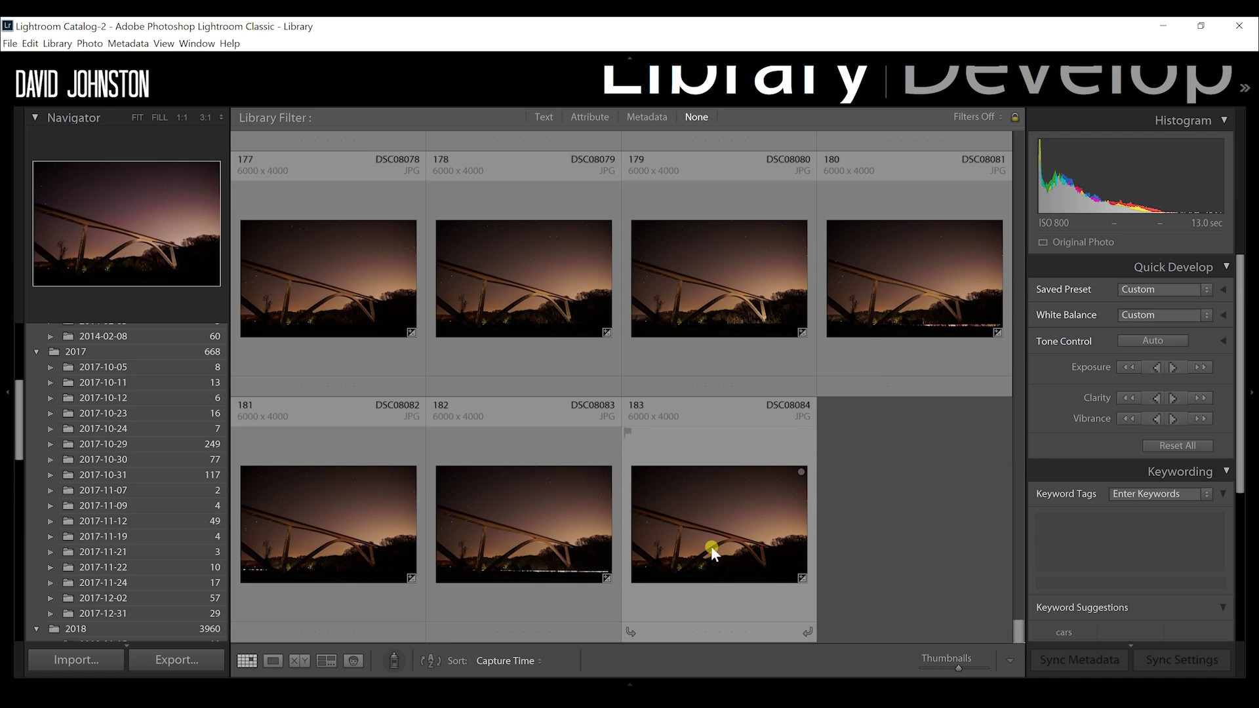
pyautogui.hotkey('ctrl', 'a')
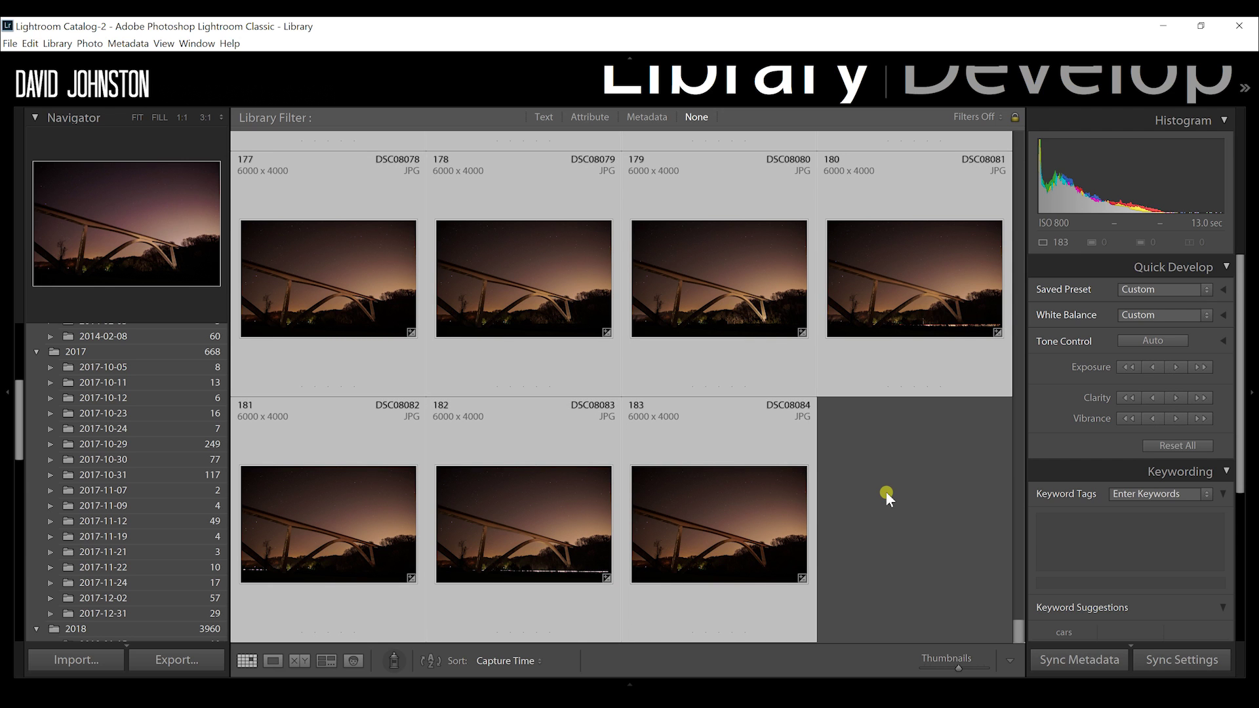
# Synchronize DSC07902's develop settings to all 183 selected photos with every setting checked.
pyautogui.click(1163, 658)
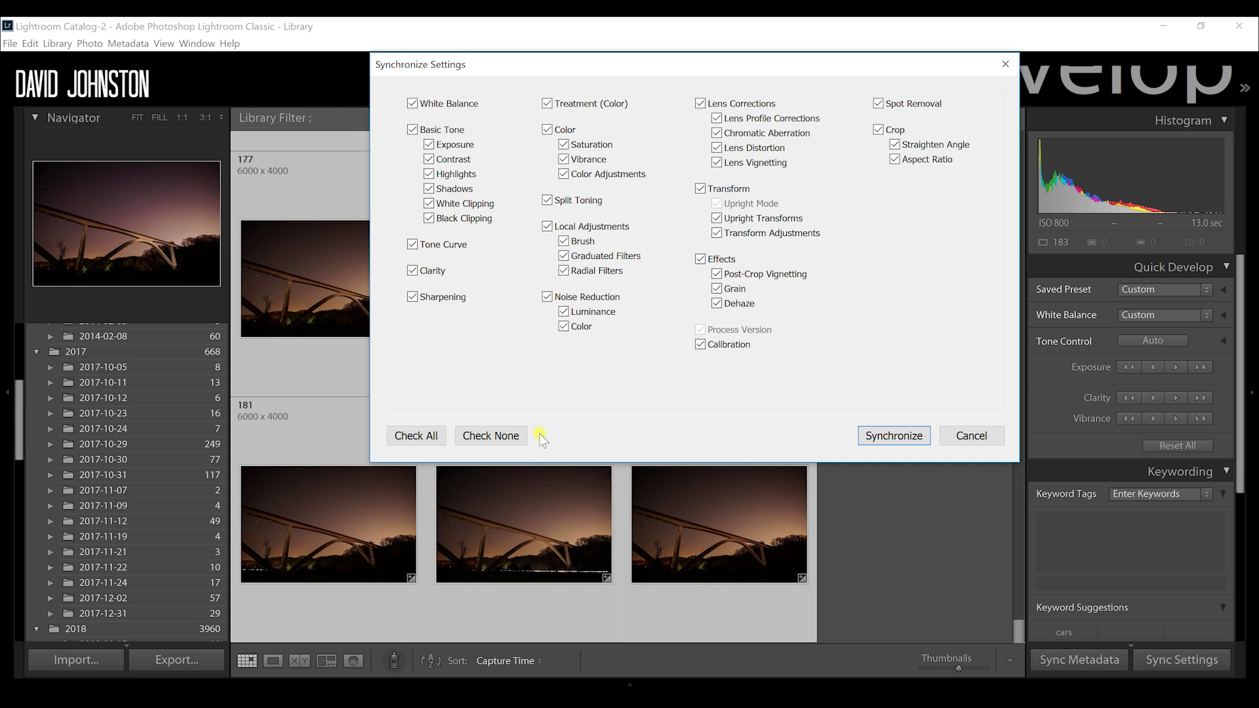
pyautogui.click(424, 435)
pyautogui.click(889, 434)
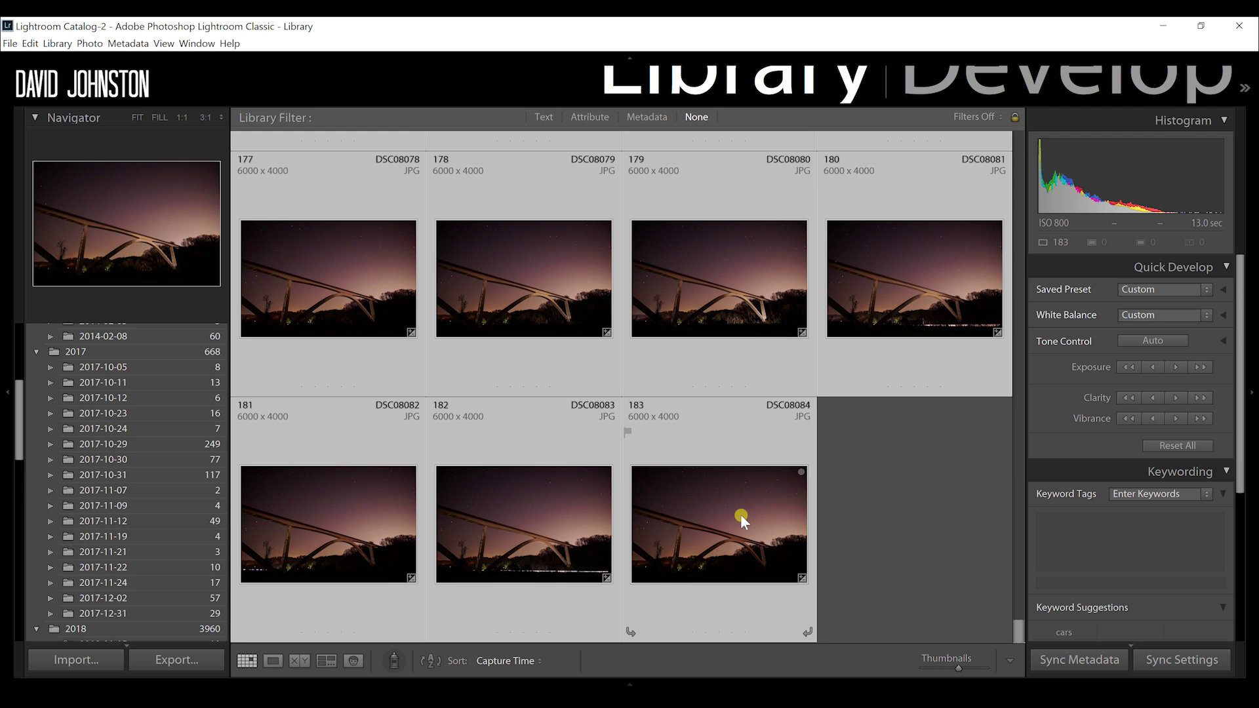
# Send the selected photos to Photoshop using Edit In > Open as Layers in Photoshop.
pyautogui.rightClick(741, 514)
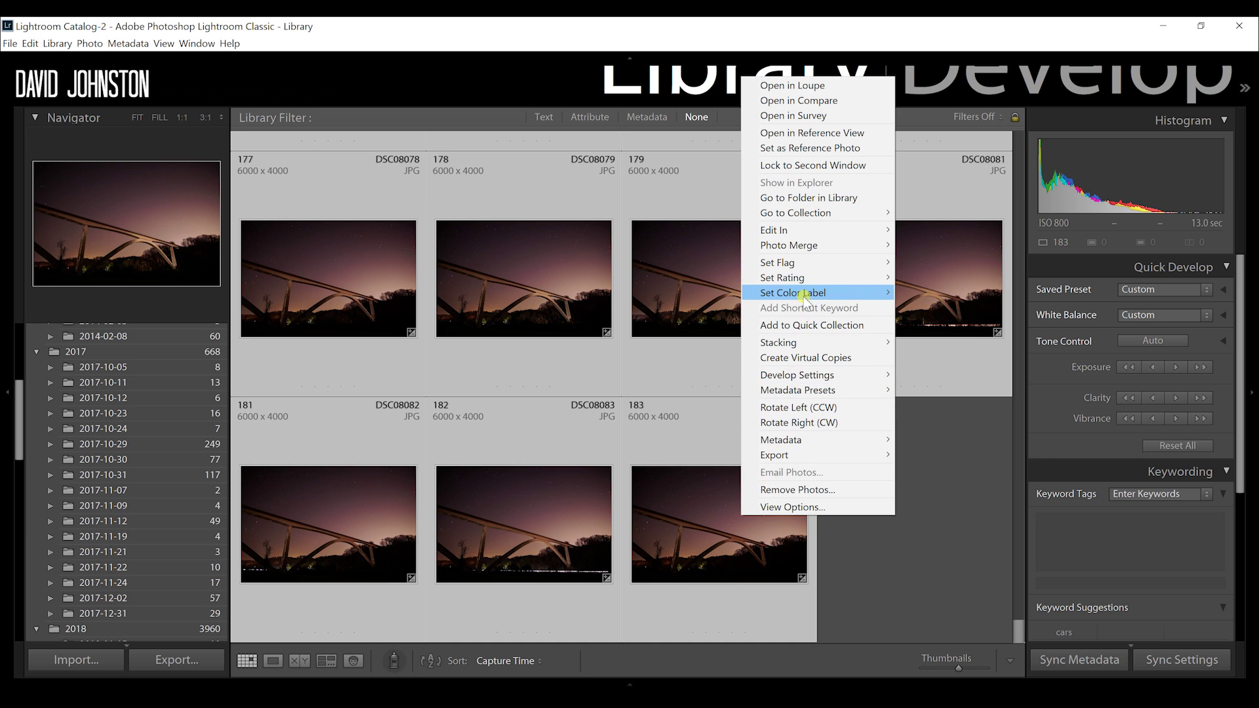
pyautogui.moveTo(774, 233)
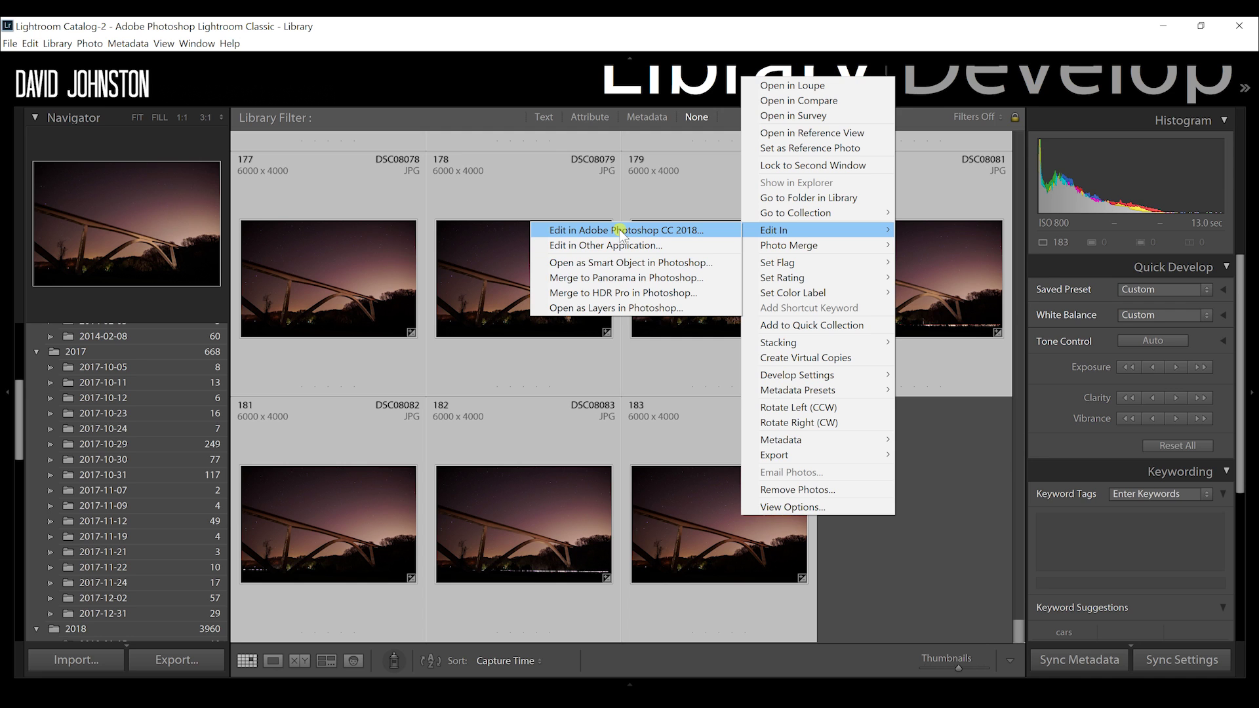
pyautogui.click(611, 317)
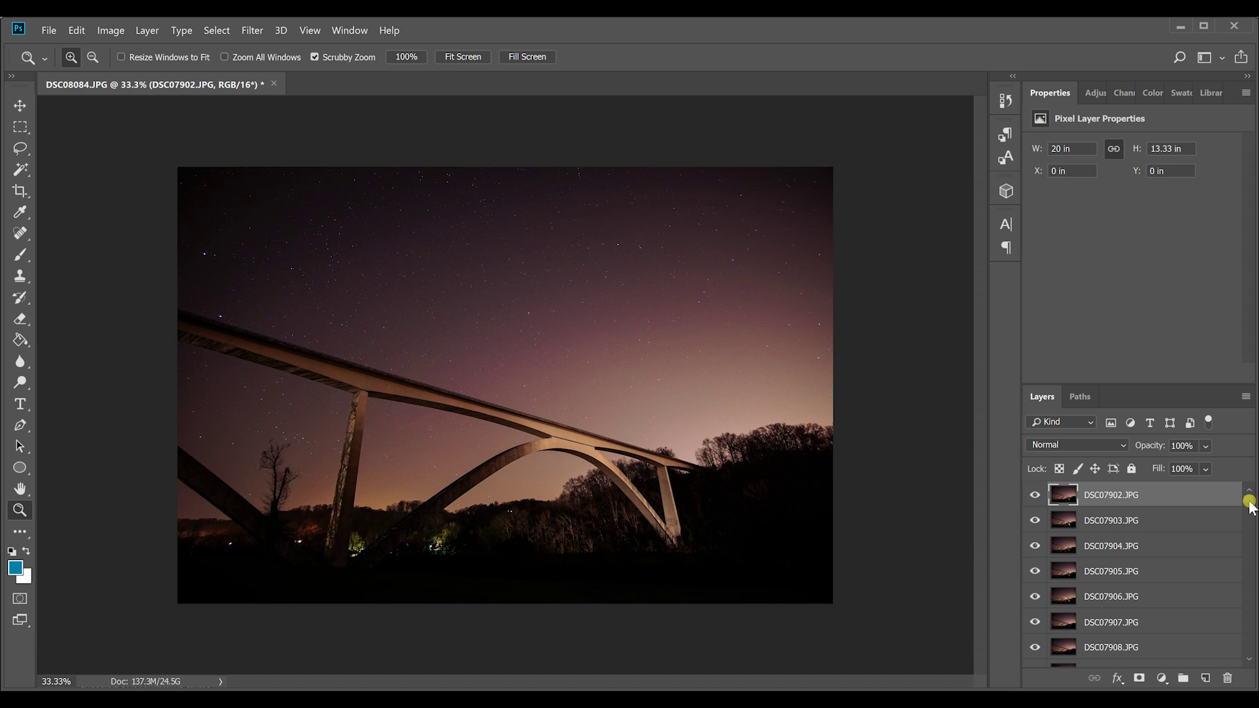
# Scroll the Layers panel down to DSC08084.JPG and select the full range of photo layers.
pyautogui.moveTo(1250, 504)
pyautogui.mouseDown()
pyautogui.moveTo(1251, 666)
pyautogui.moveTo(1249, 502)
pyautogui.mouseUp()
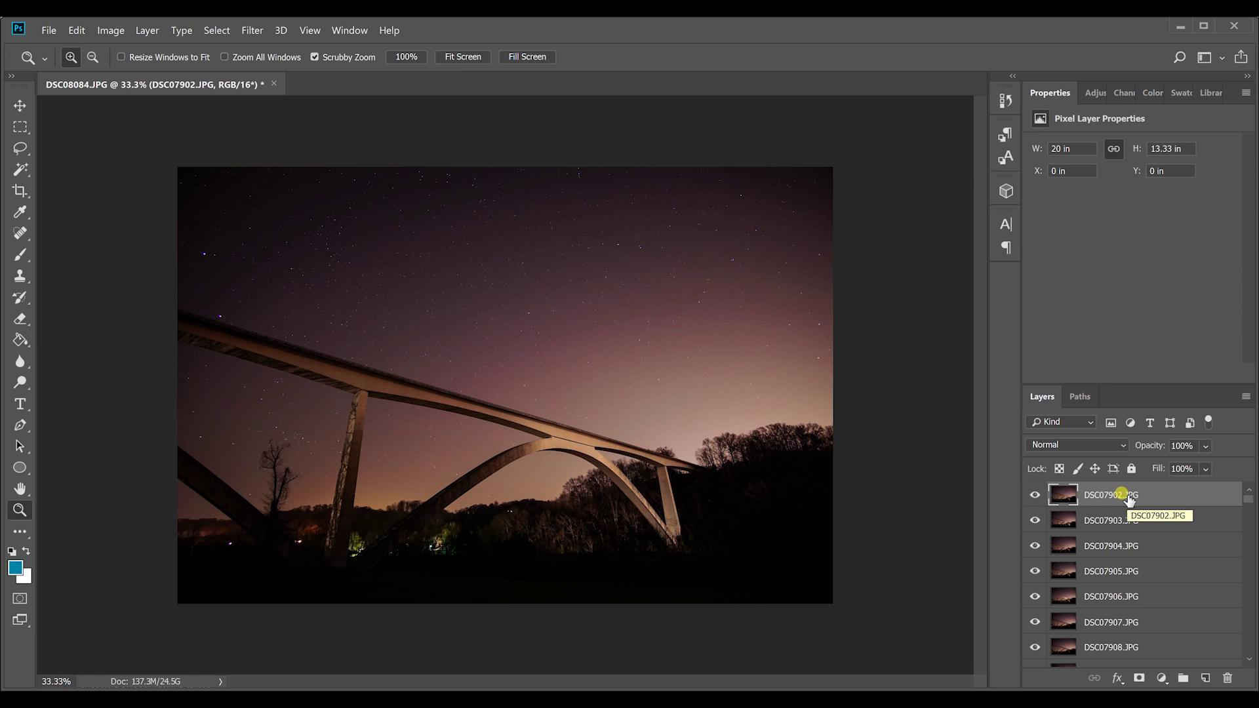
pyautogui.moveTo(1246, 504); pyautogui.dragTo(1248, 658)
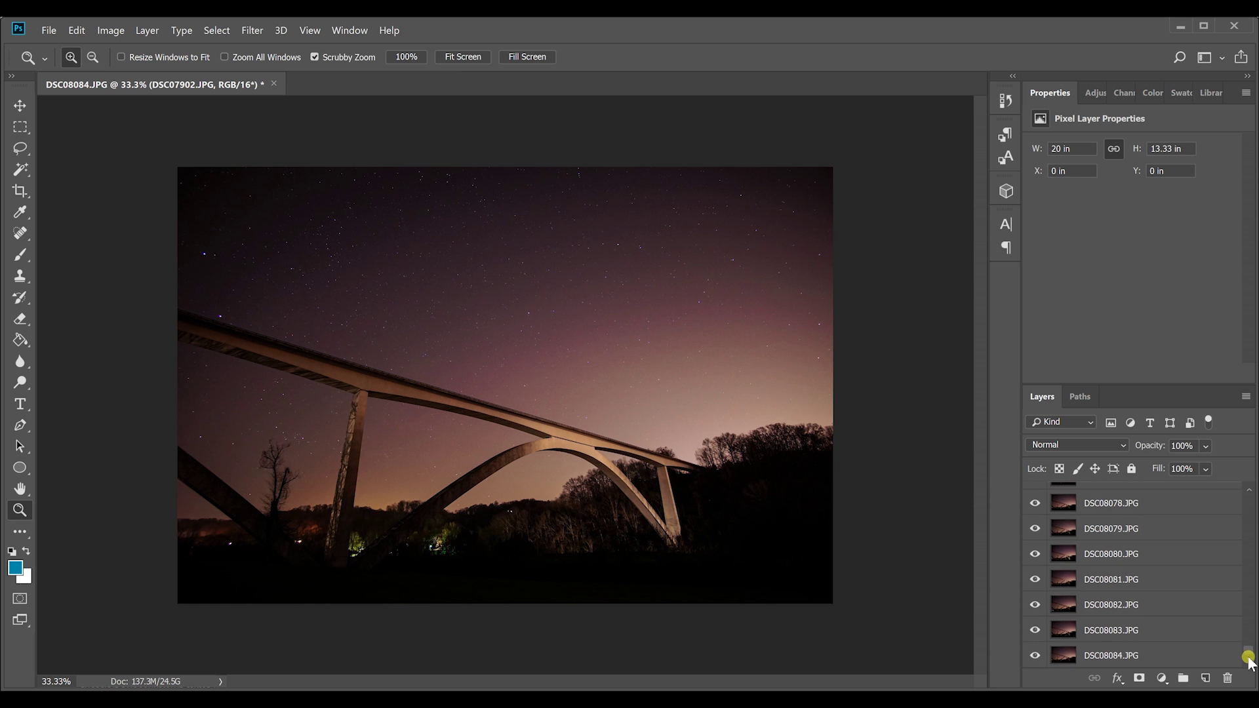
pyautogui.keyDown('shift'); pyautogui.click(1108, 657); pyautogui.keyUp('shift')
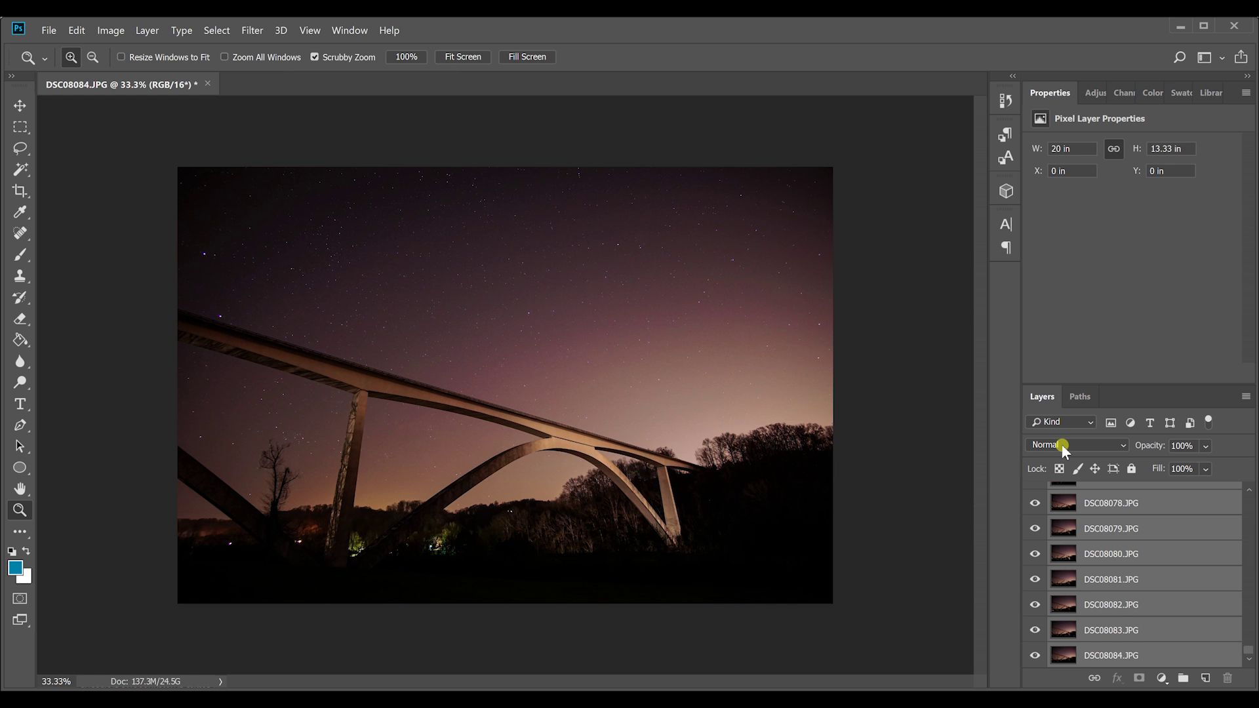
# Change the blend mode of all selected photo layers to Lighten.
pyautogui.click(1126, 447)
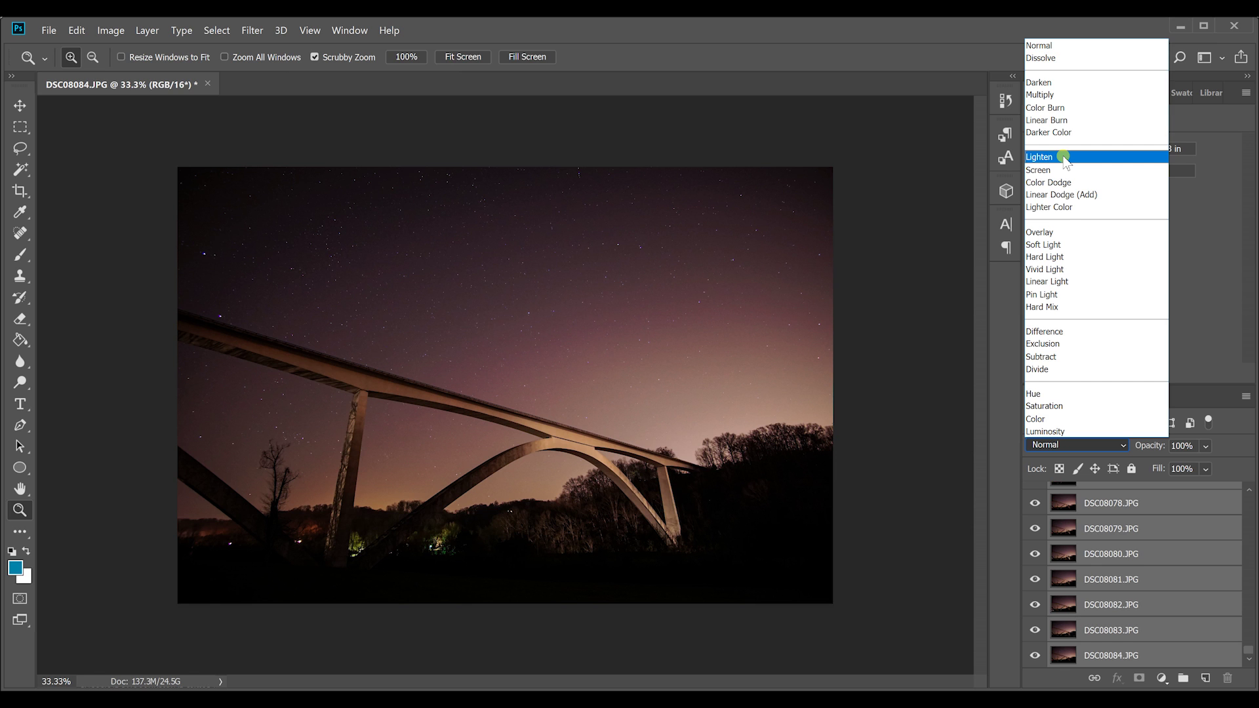
pyautogui.click(1063, 157)
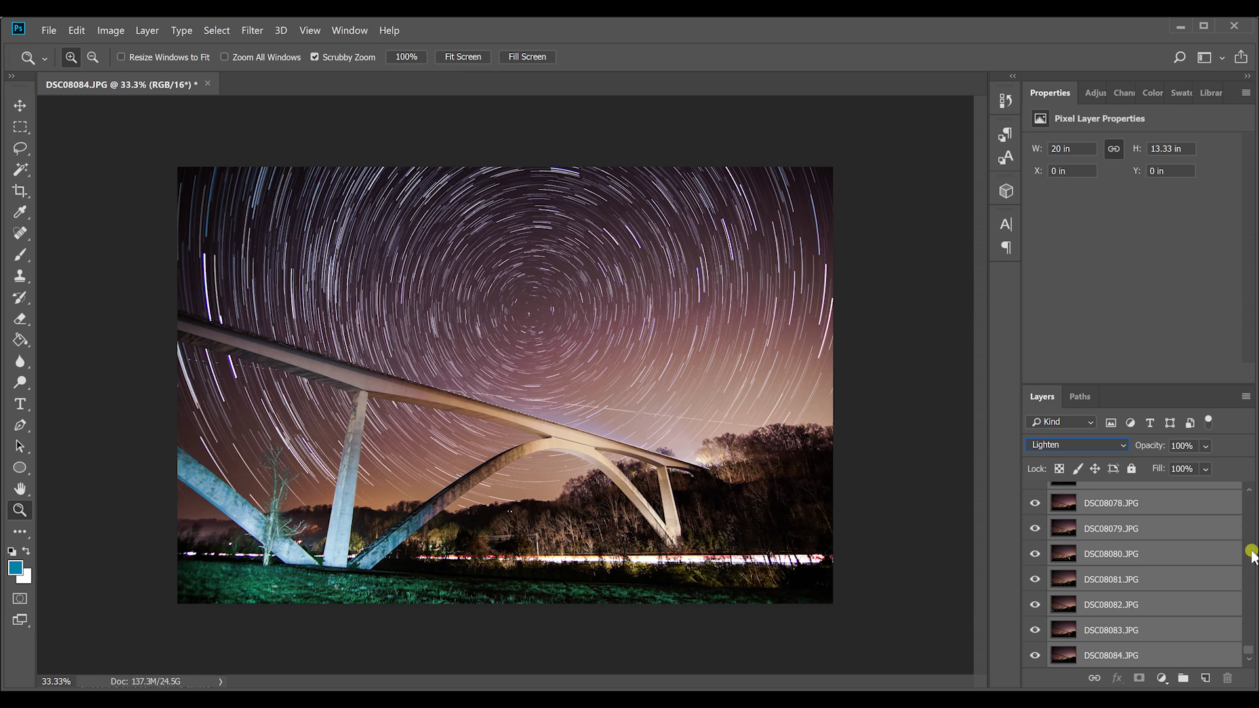
# Turn off visibility for layers DSC07923 through DSC07928.
pyautogui.moveTo(1253, 554); pyautogui.dragTo(1244, 523)
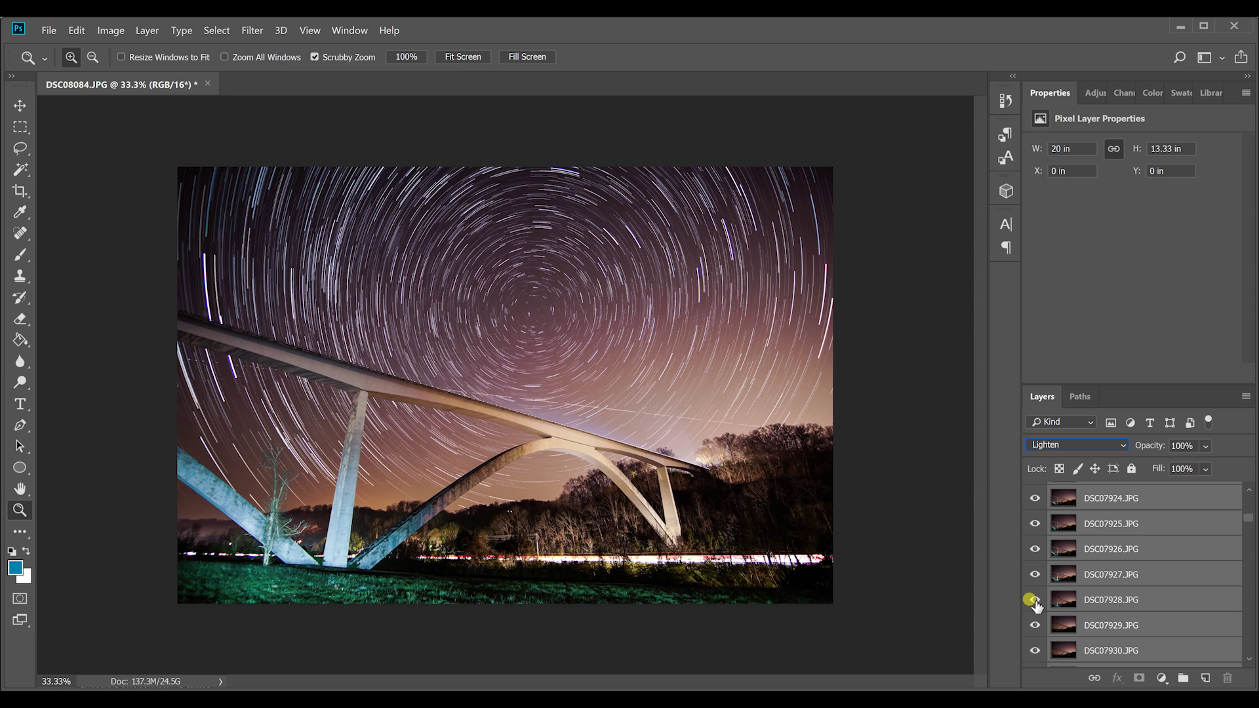
pyautogui.moveTo(1035, 605); pyautogui.dragTo(1213, 499)
pyautogui.scroll(1, 1207, 497)
pyautogui.click(1035, 498)
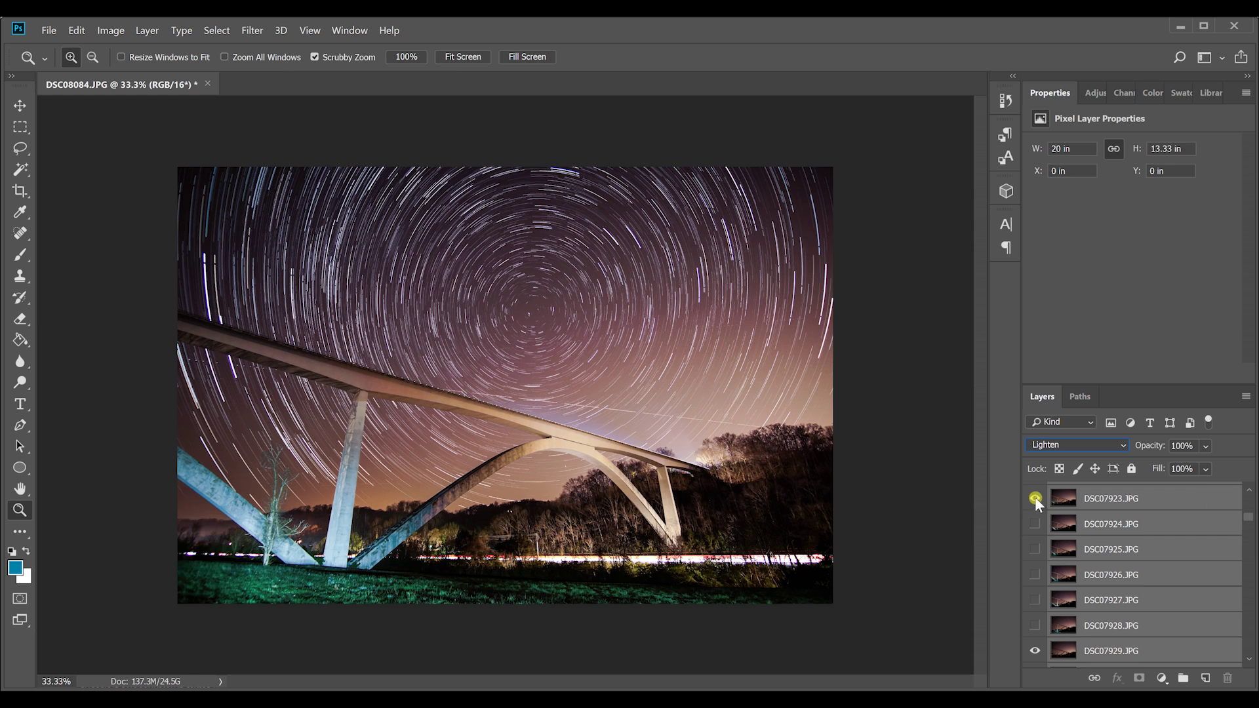
pyautogui.moveTo(1035, 497); pyautogui.dragTo(1251, 493)
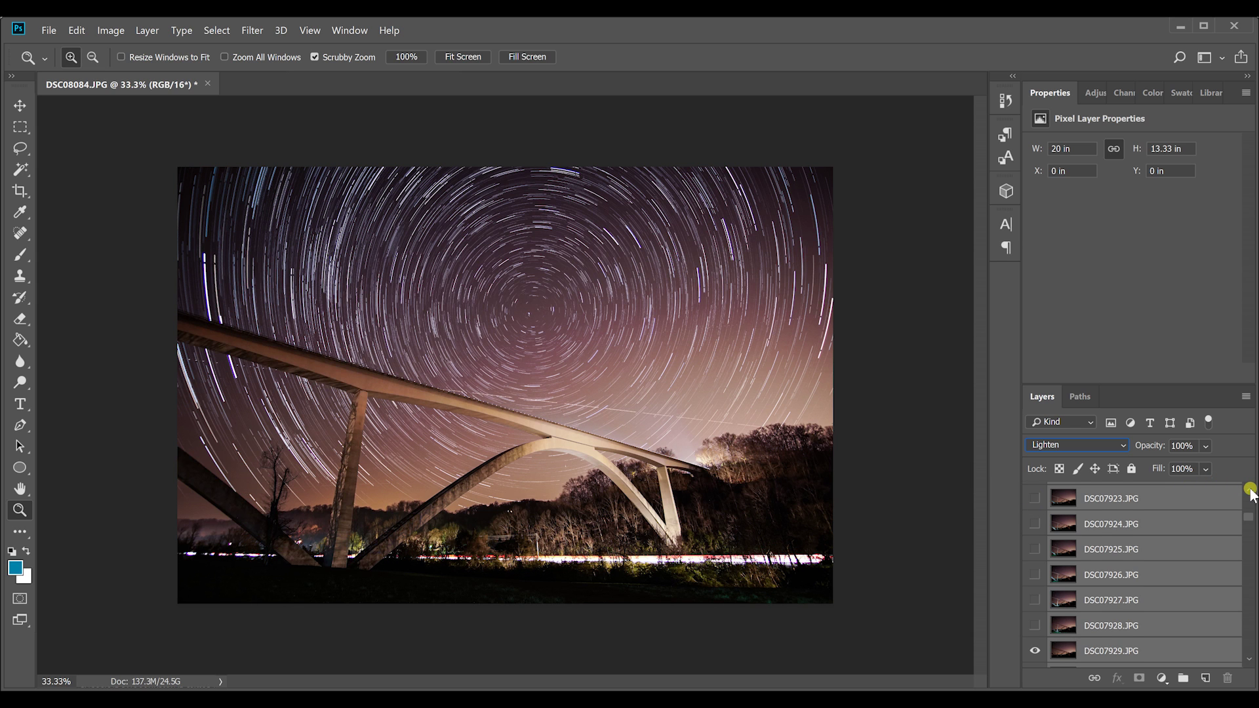
pyautogui.scroll(1, 1252, 493)
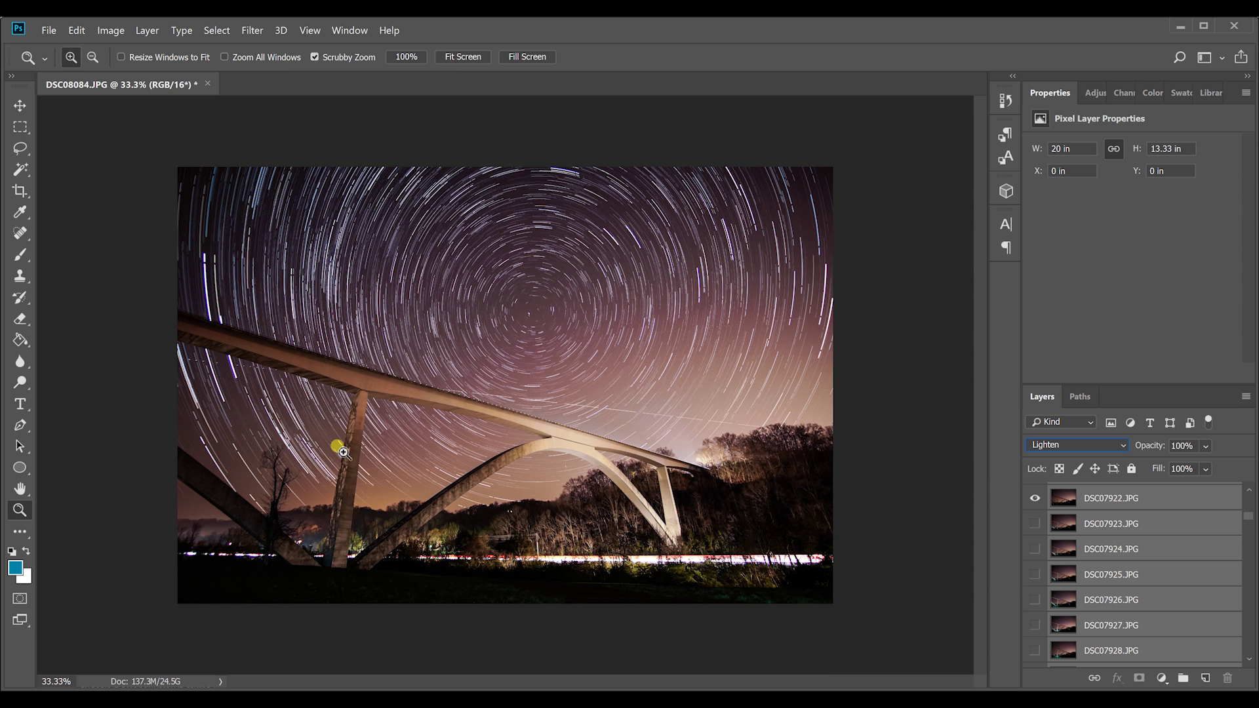
pyautogui.click(285, 274)
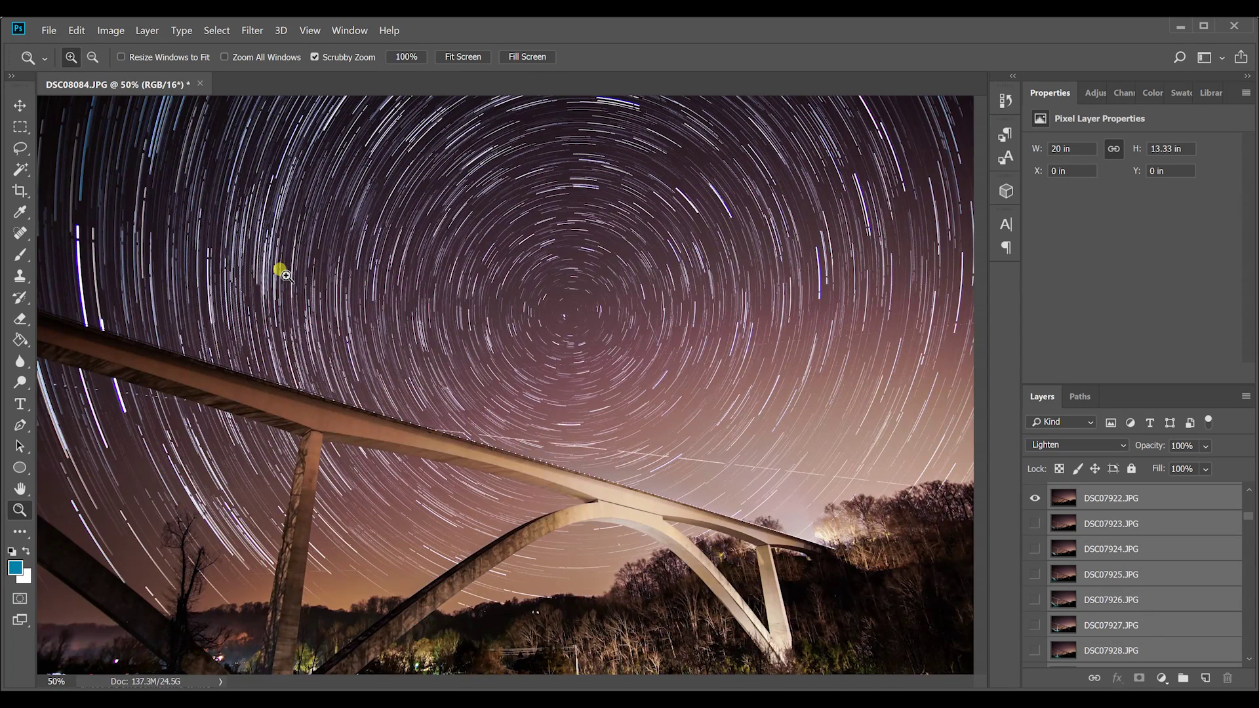
pyautogui.click(285, 274)
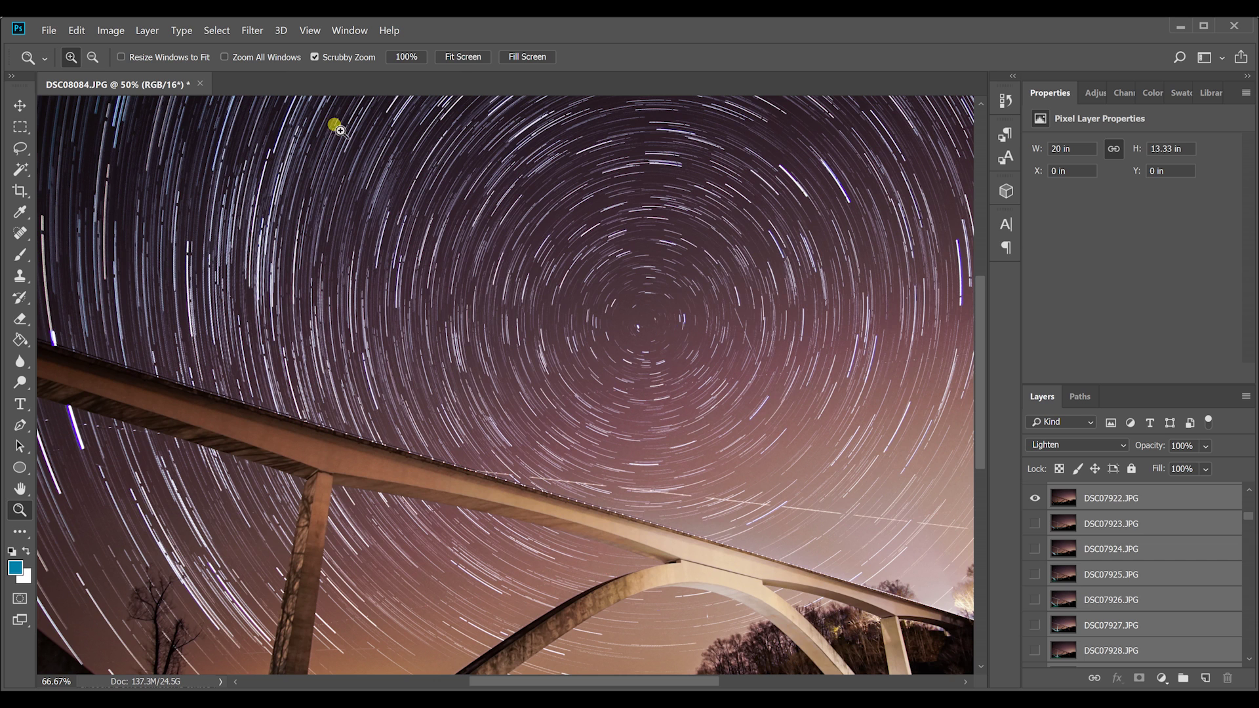
pyautogui.click(473, 153)
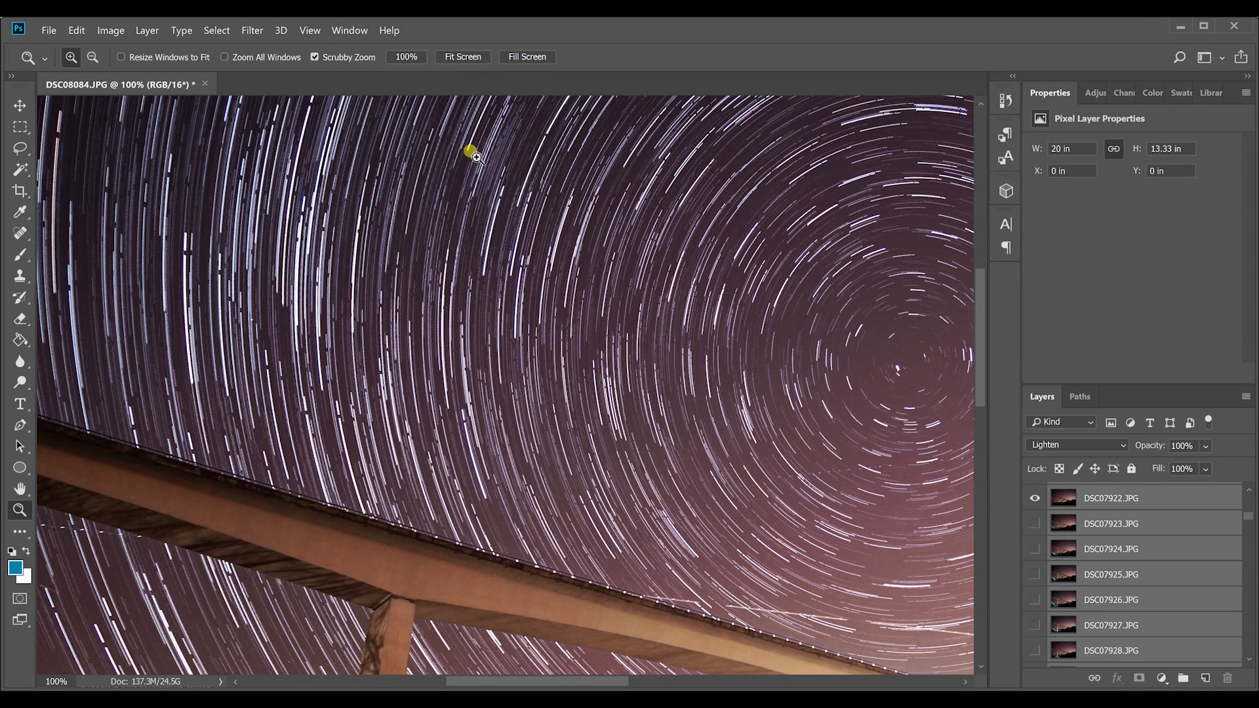
pyautogui.click(460, 58)
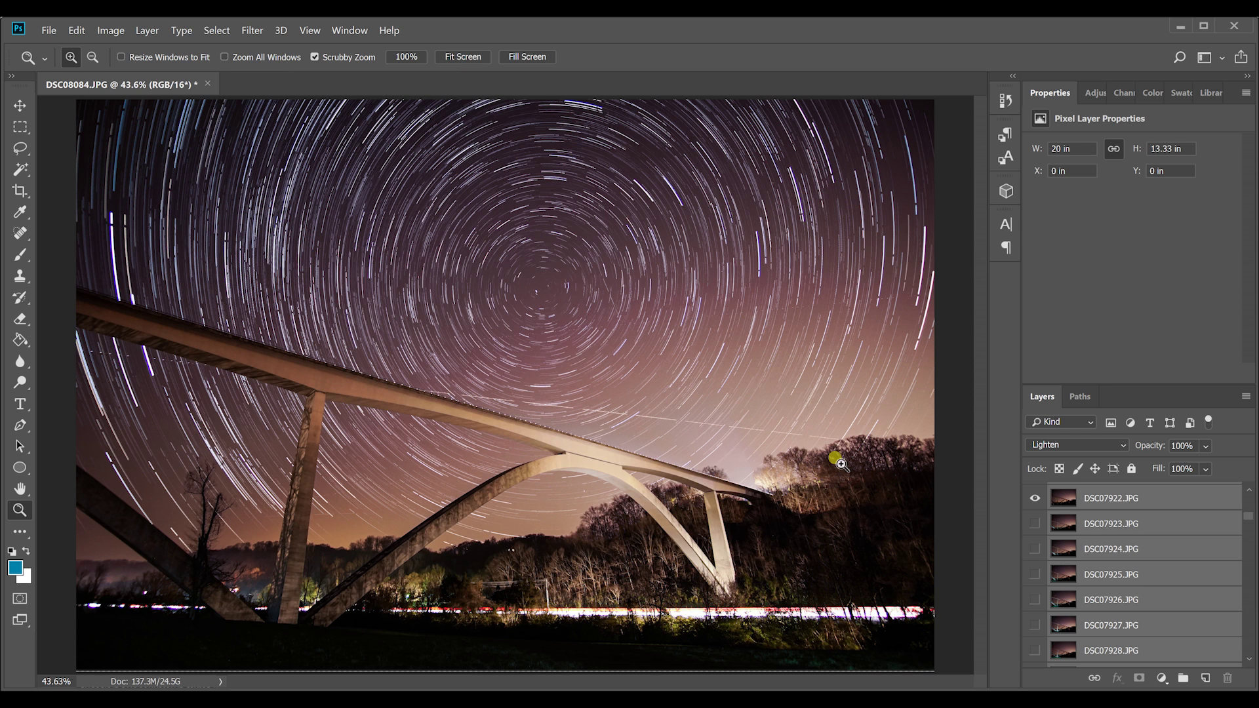
pyautogui.moveTo(1249, 517); pyautogui.dragTo(1172, 495)
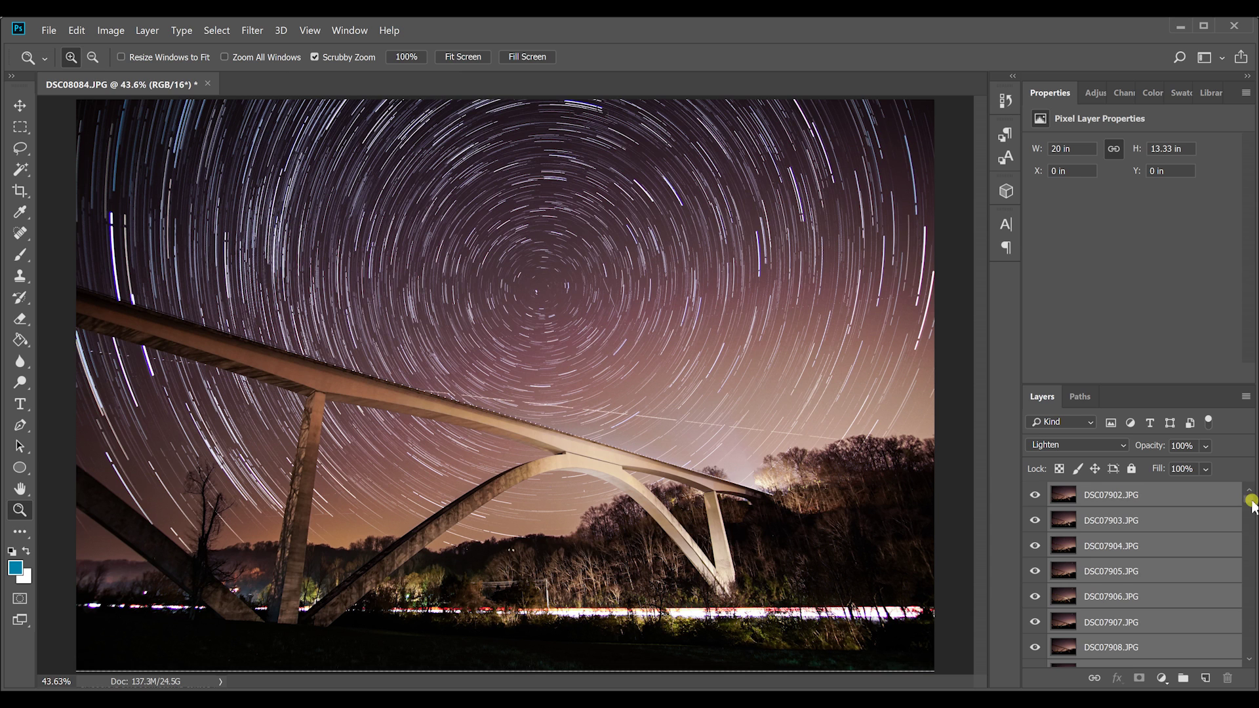
pyautogui.click(1253, 577)
pyautogui.moveTo(1252, 581); pyautogui.dragTo(1242, 495)
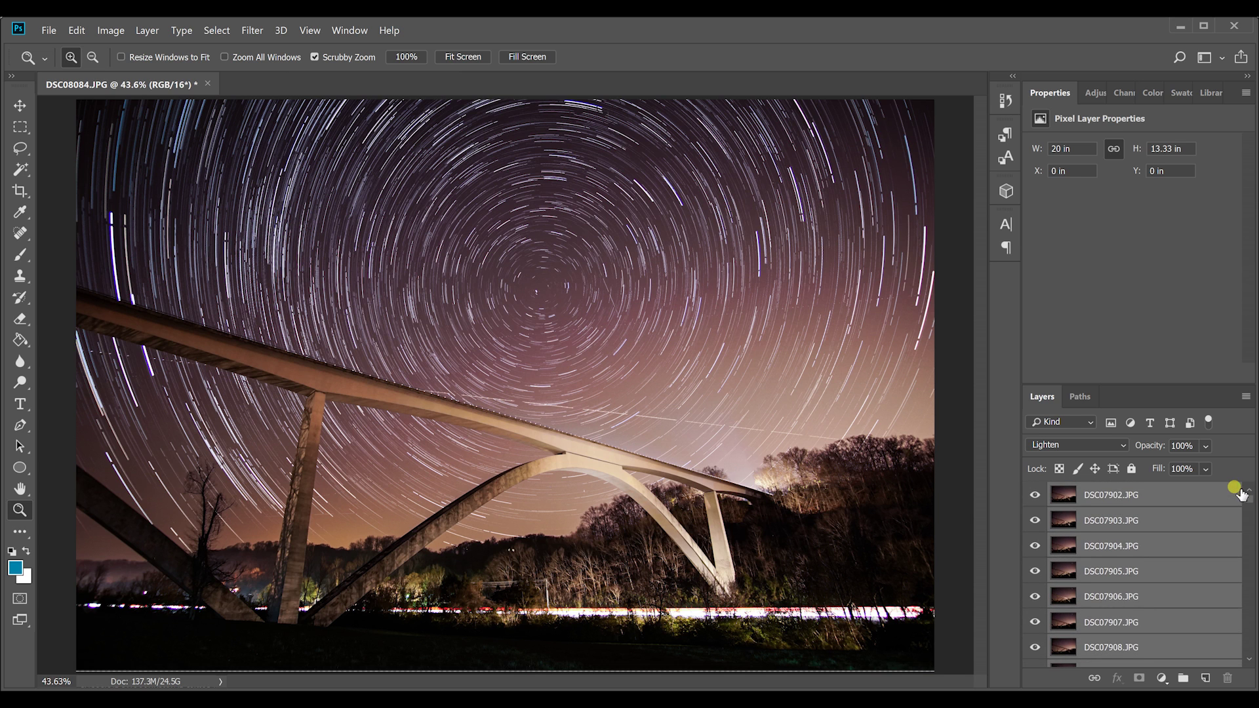
# Flatten the image into one Background layer, agreeing to discard the hidden layers.
pyautogui.rightClick(1109, 495)
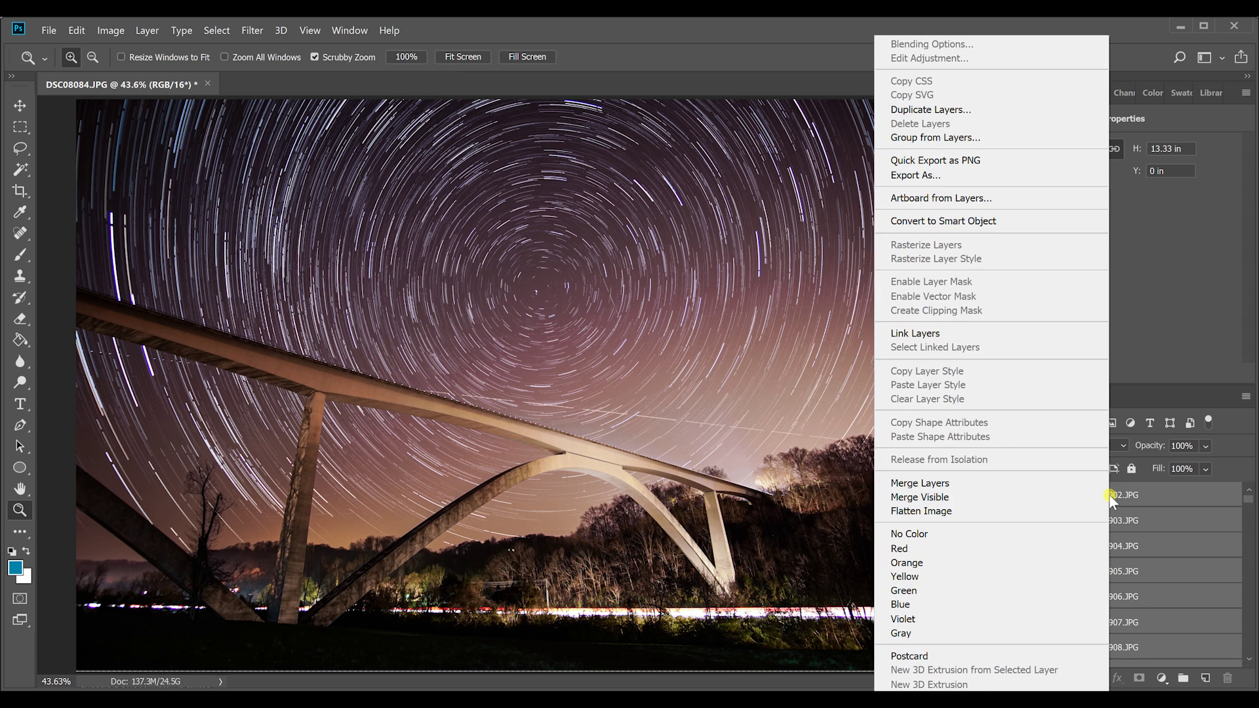
pyautogui.click(926, 512)
pyautogui.click(632, 302)
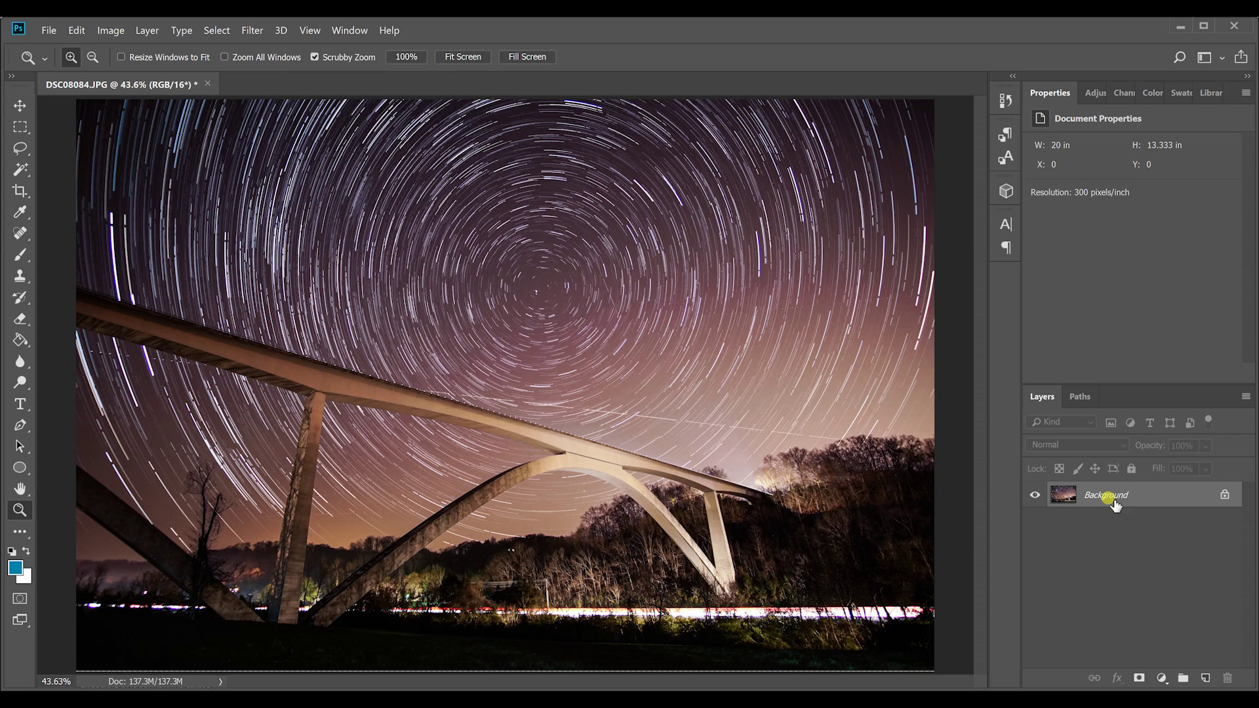
# Zoom to 400% on the sky above the trees where airplane streaks cross the star trails.
pyautogui.click(709, 426)
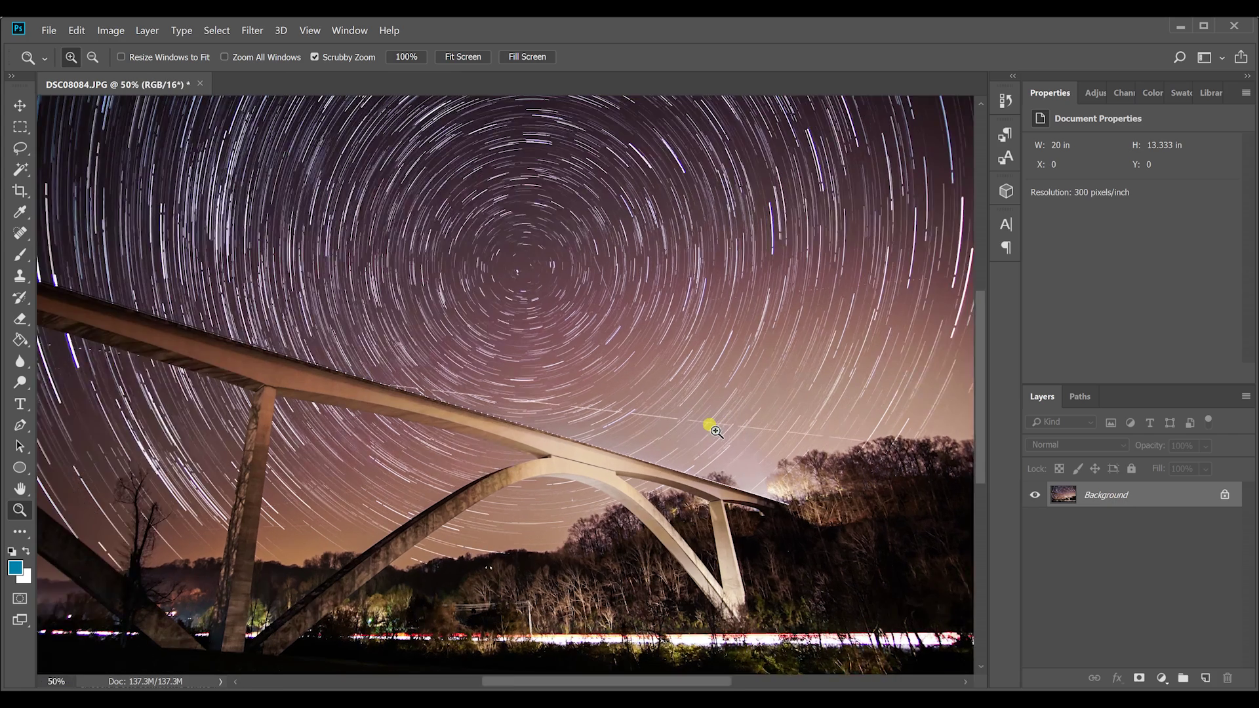
pyautogui.click(713, 428)
pyautogui.moveTo(714, 429); pyautogui.dragTo(682, 383)
pyautogui.moveTo(568, 293); pyautogui.dragTo(493, 300)
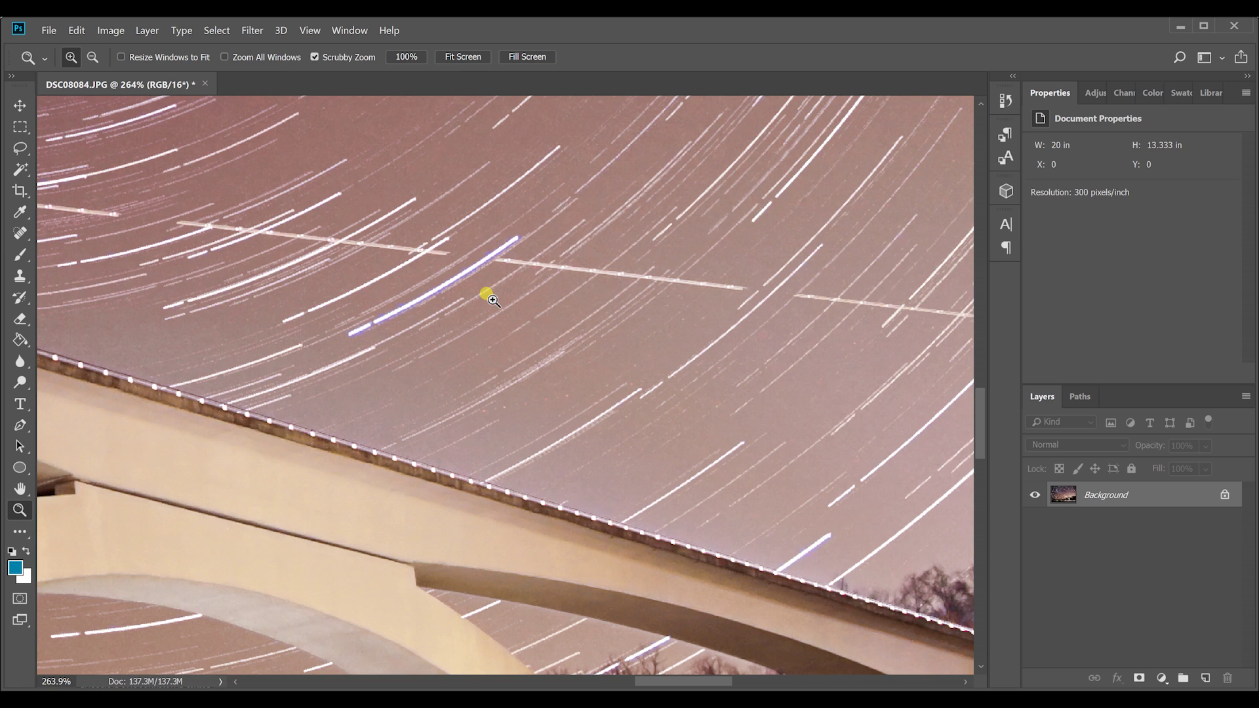
pyautogui.moveTo(709, 682); pyautogui.dragTo(658, 683)
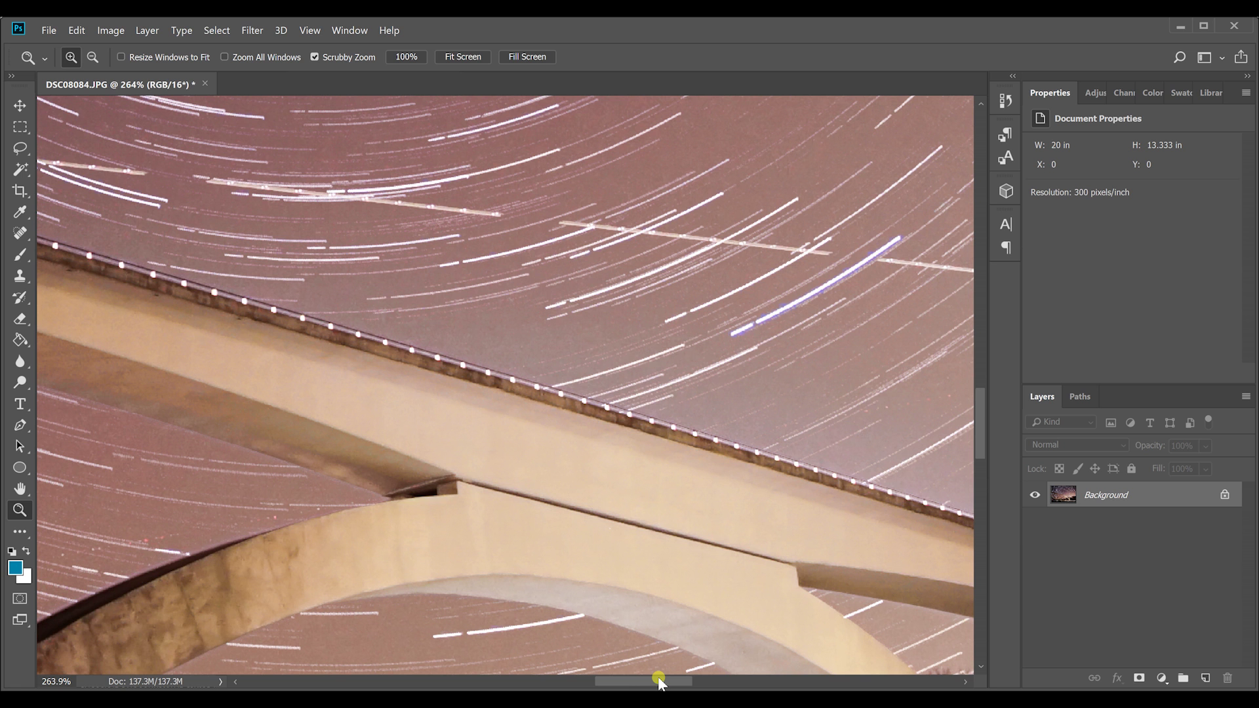
pyautogui.moveTo(659, 682); pyautogui.dragTo(788, 661)
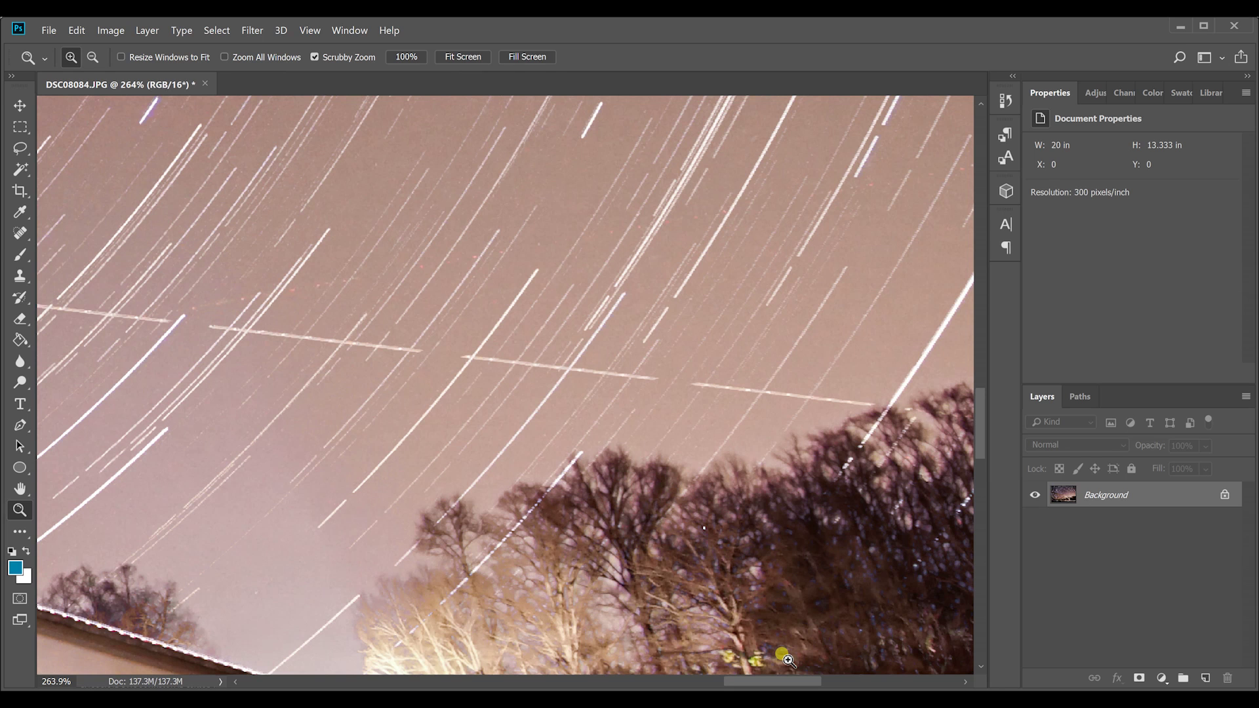
pyautogui.click(518, 386)
pyautogui.click(519, 386)
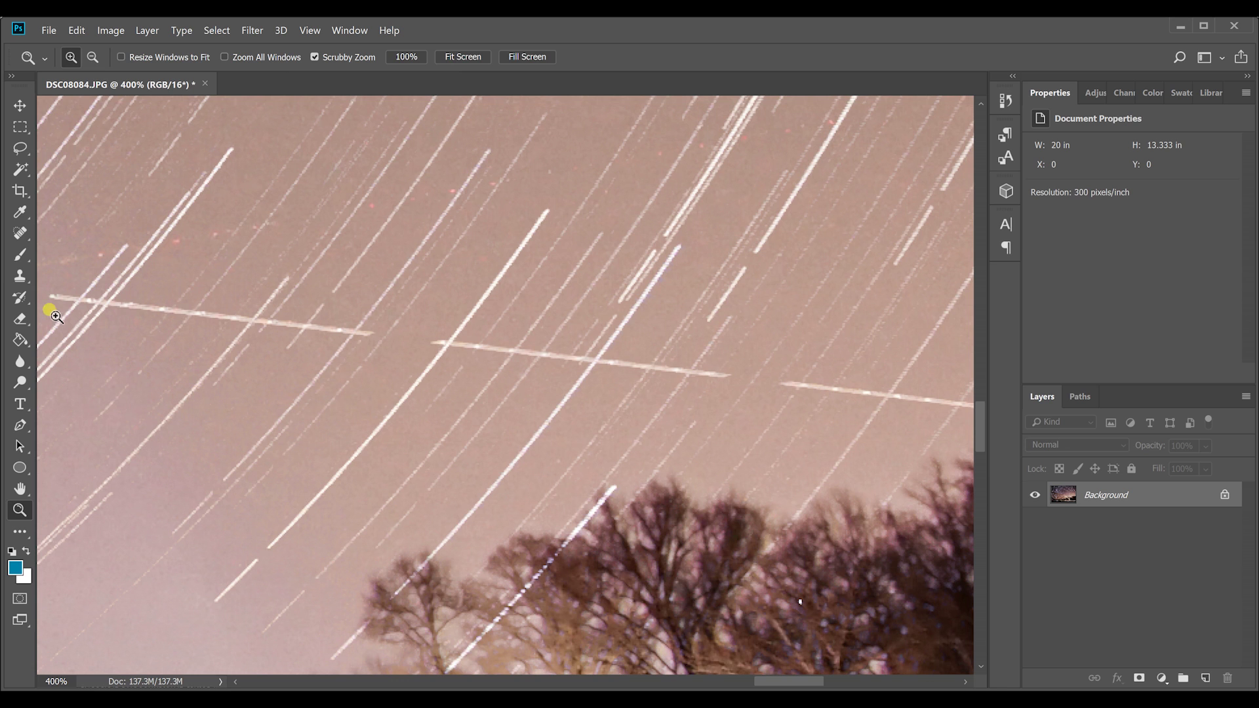
# Select the Clone Stamp tool and confirm its brush is 15 px at 72% hardness.
pyautogui.click(20, 278)
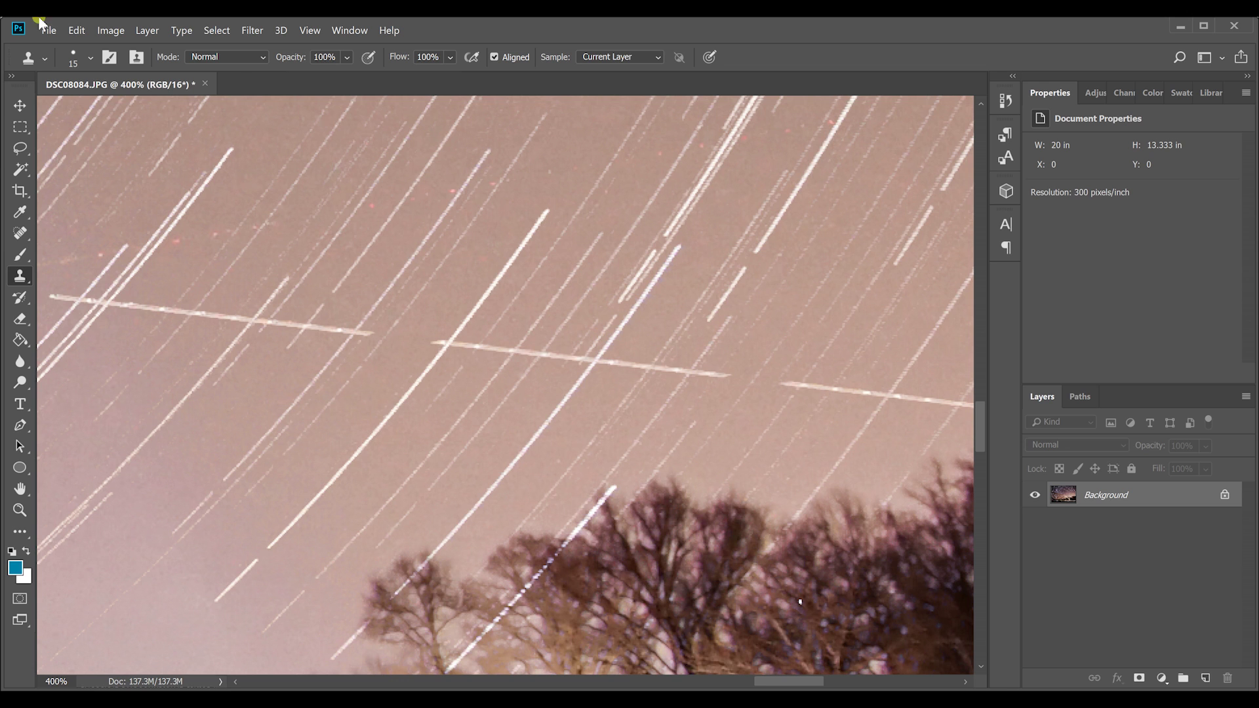
pyautogui.click(91, 57)
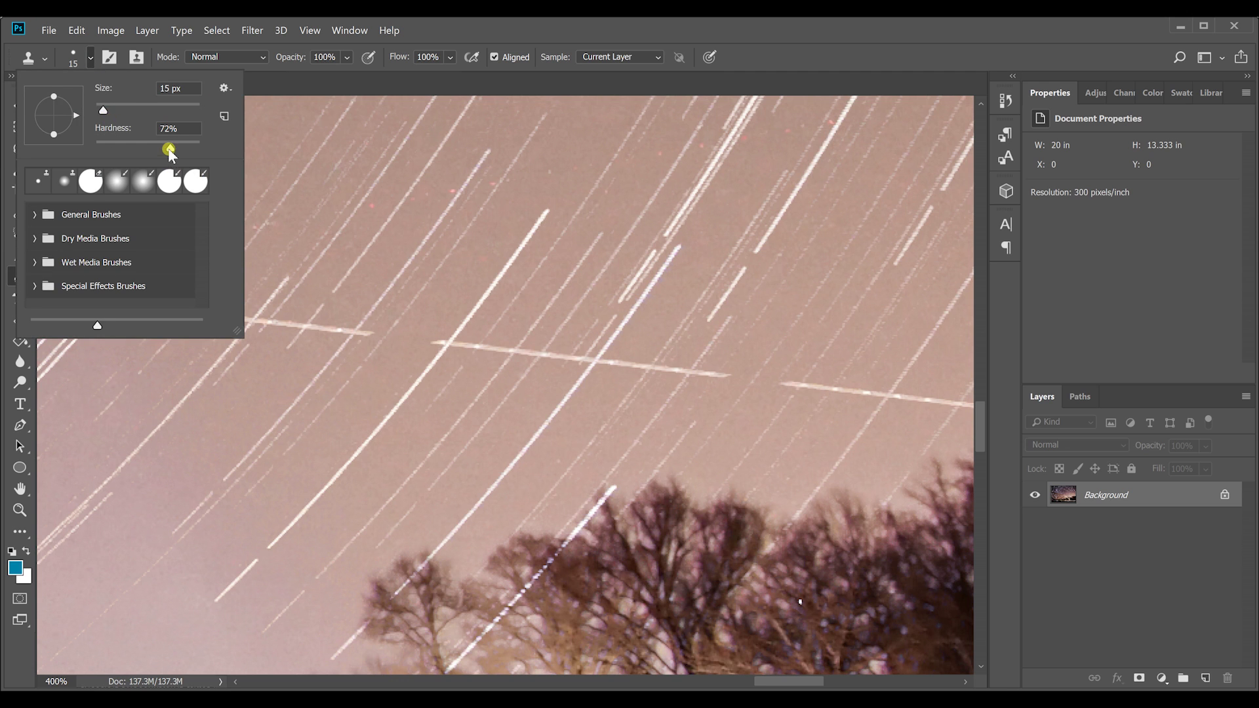
pyautogui.click(489, 27)
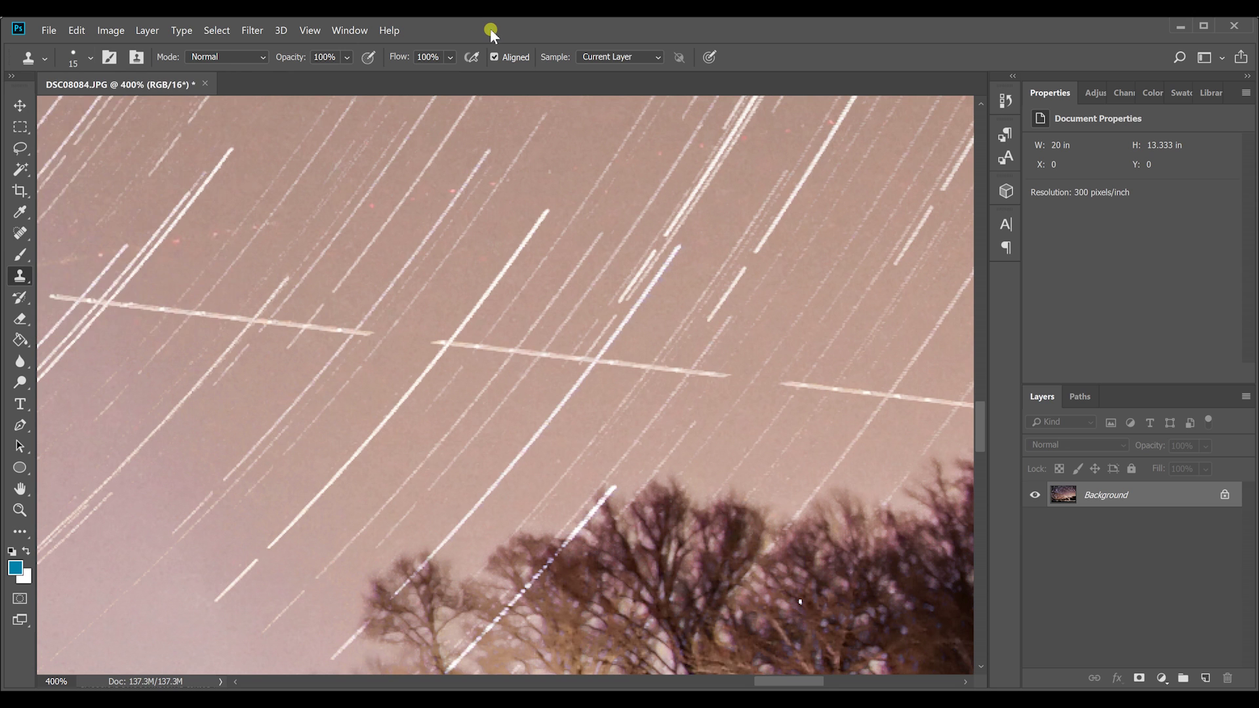
# Sample clean sky and clone over the airplane trail near the crossing and its left end.
pyautogui.keyDown('alt'); pyautogui.click(610, 344); pyautogui.keyUp('alt')
pyautogui.moveTo(610, 344)
pyautogui.mouseDown()
pyautogui.moveTo(600, 362)
pyautogui.moveTo(635, 370)
pyautogui.moveTo(571, 364)
pyautogui.moveTo(598, 366)
pyautogui.mouseUp()
pyautogui.moveTo(594, 363)
pyautogui.mouseDown()
pyautogui.moveTo(428, 342)
pyautogui.moveTo(959, 408)
pyautogui.mouseUp()
pyautogui.click(374, 349)
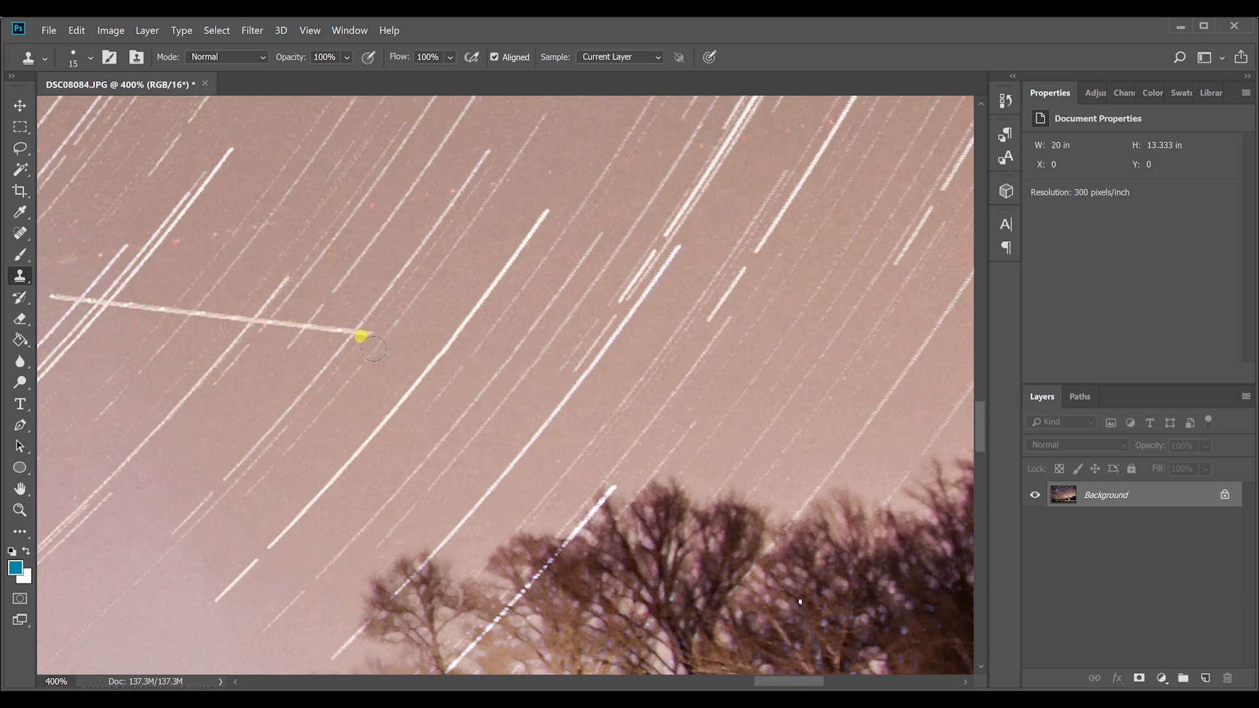
pyautogui.click(792, 681)
pyautogui.moveTo(793, 683); pyautogui.dragTo(689, 682)
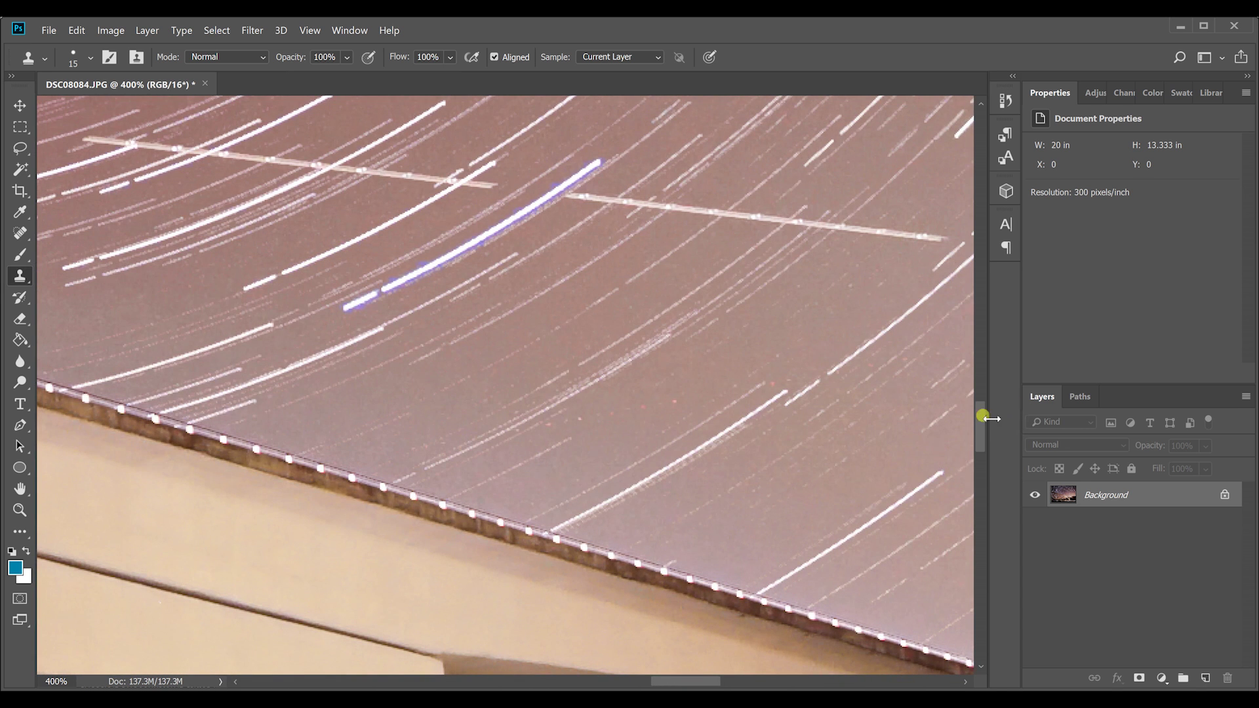
pyautogui.moveTo(983, 421); pyautogui.dragTo(985, 414)
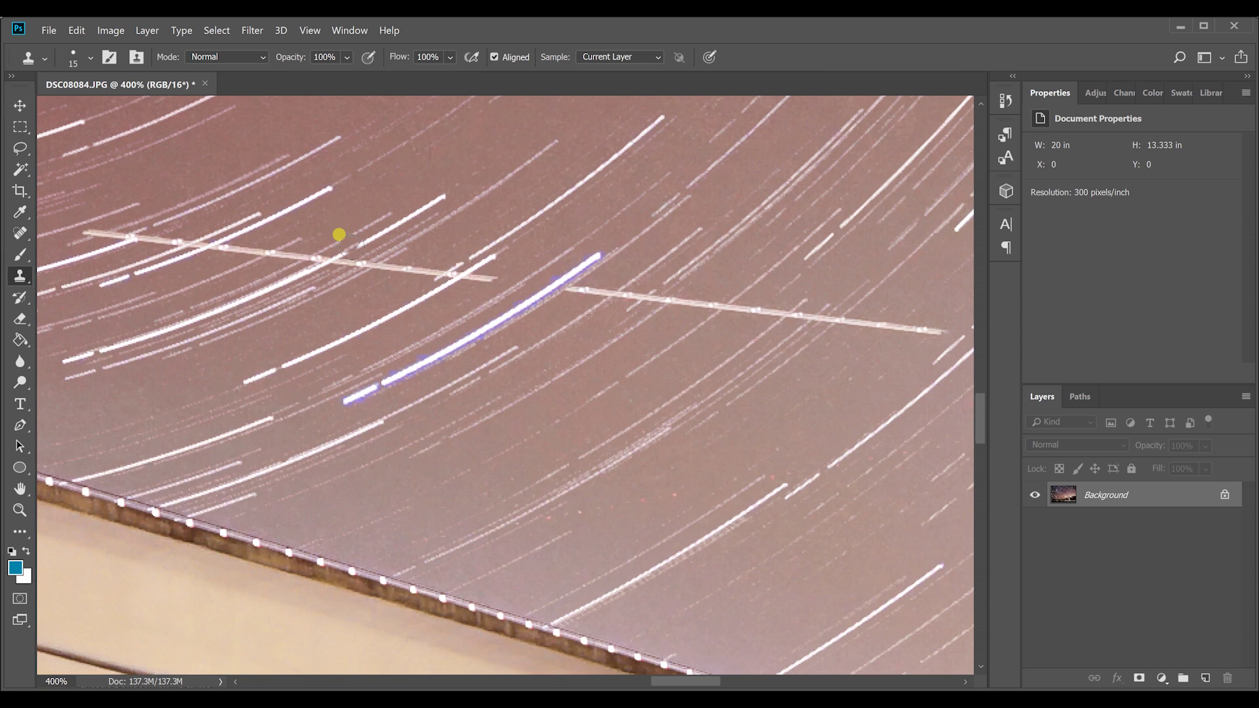
pyautogui.click(417, 269)
pyautogui.moveTo(689, 684); pyautogui.dragTo(675, 683)
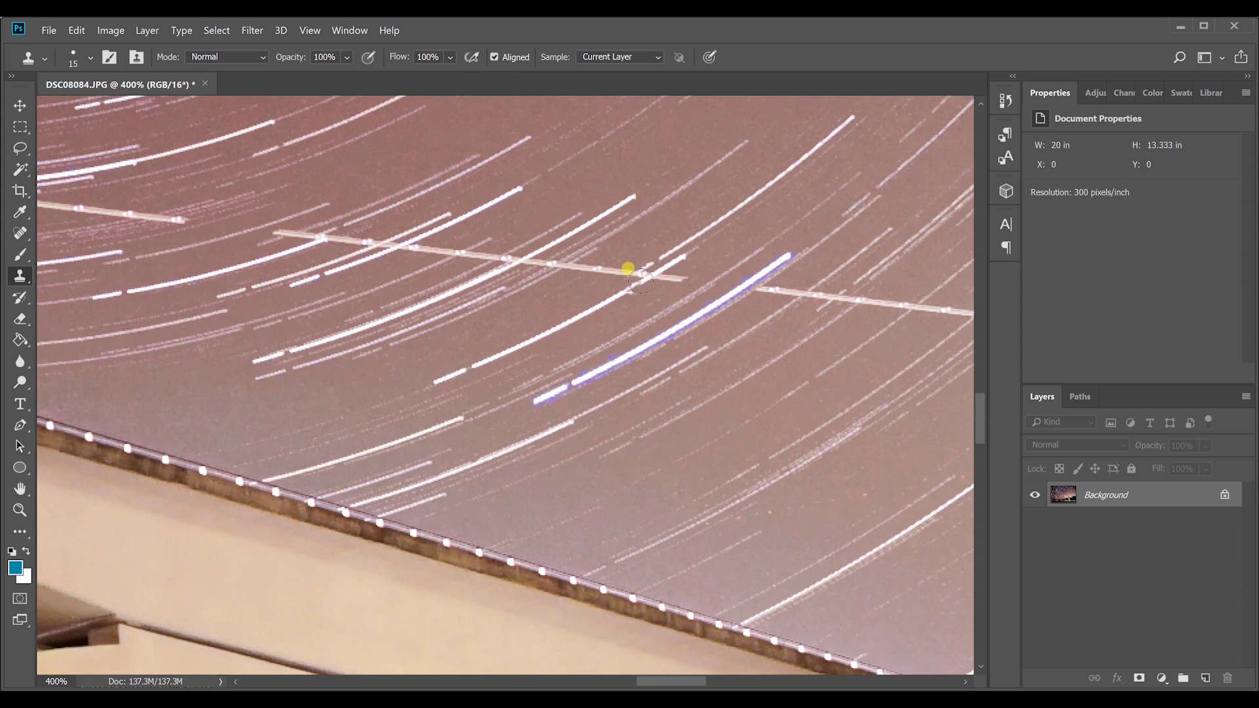
# Resample clean sky and repaint the straight trail, undoing and redoing one bad stroke.
pyautogui.keyDown('alt'); pyautogui.click(671, 265); pyautogui.keyUp('alt')
pyautogui.moveTo(651, 278)
pyautogui.mouseDown()
pyautogui.moveTo(389, 247)
pyautogui.moveTo(282, 233)
pyautogui.mouseUp()
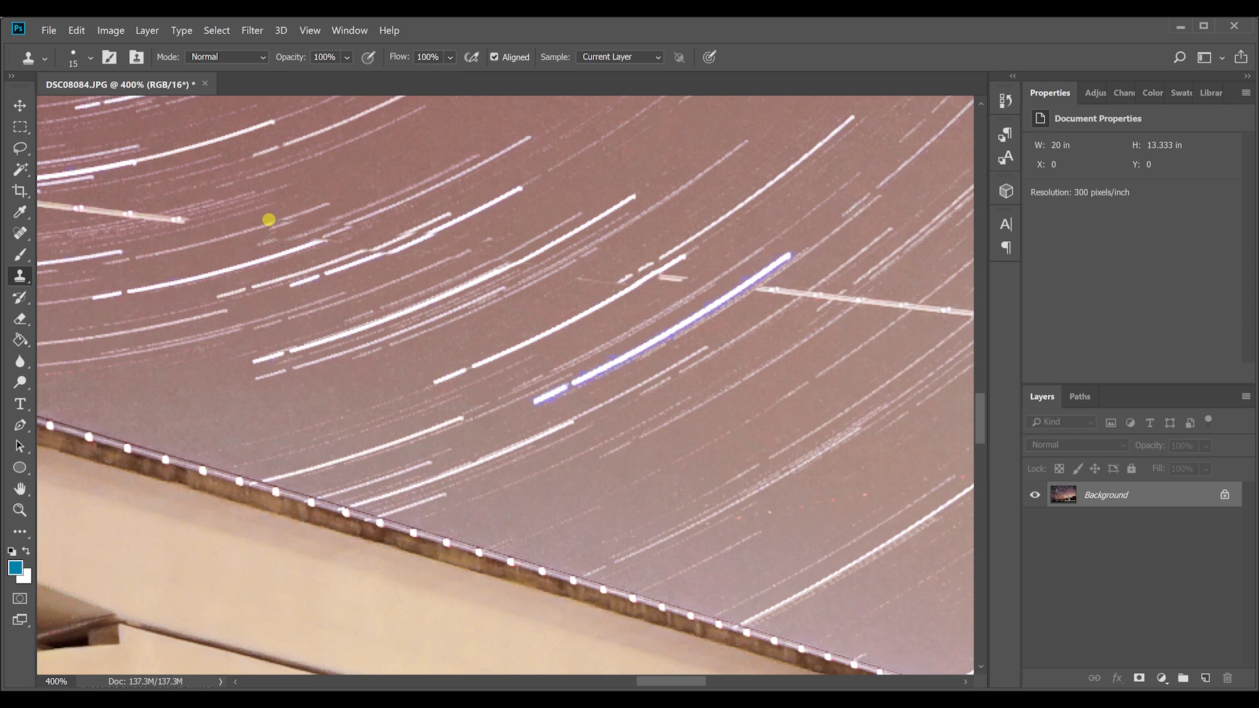
pyautogui.hotkey('ctrl', 'z')
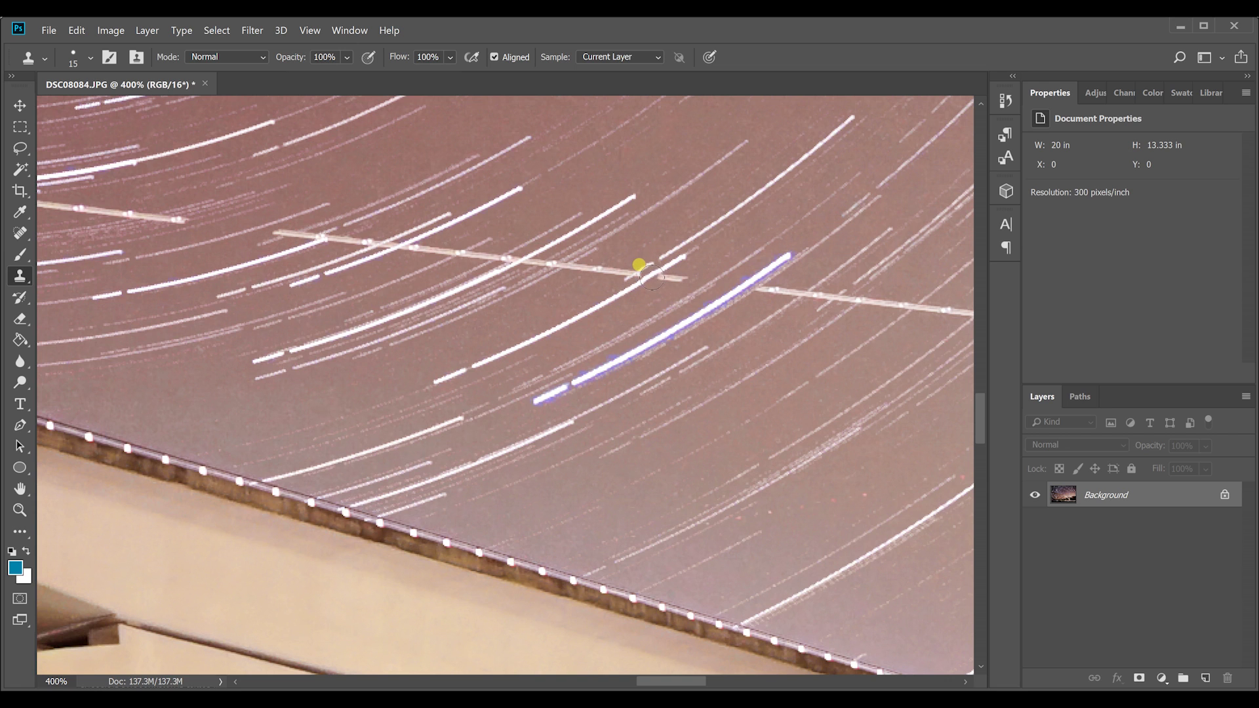
pyautogui.moveTo(651, 277)
pyautogui.mouseDown()
pyautogui.moveTo(551, 264)
pyautogui.moveTo(542, 249)
pyautogui.mouseUp()
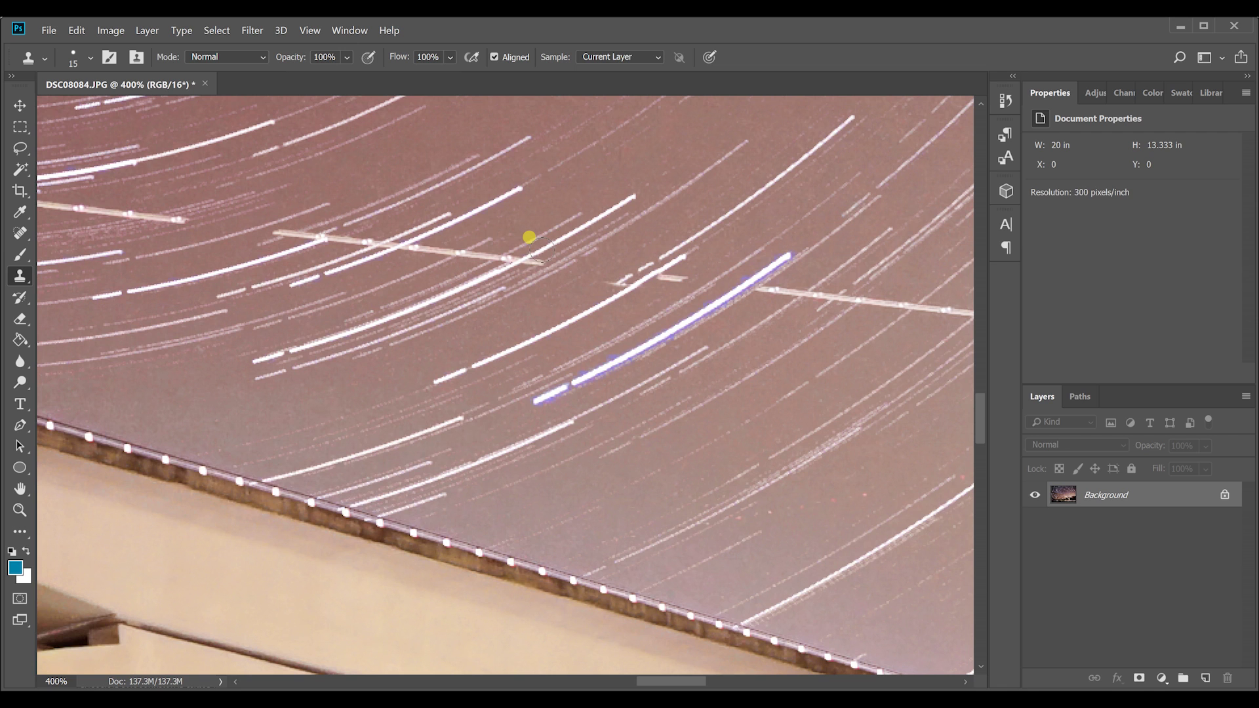
pyautogui.keyDown('alt'); pyautogui.click(540, 248); pyautogui.keyUp('alt')
# Clone clean sky over the leftover left trail piece and the small dashes near the centre.
pyautogui.moveTo(541, 249)
pyautogui.mouseDown()
pyautogui.moveTo(515, 259)
pyautogui.moveTo(543, 268)
pyautogui.moveTo(418, 245)
pyautogui.moveTo(429, 234)
pyautogui.moveTo(417, 253)
pyautogui.moveTo(399, 249)
pyautogui.moveTo(421, 256)
pyautogui.moveTo(336, 241)
pyautogui.mouseUp()
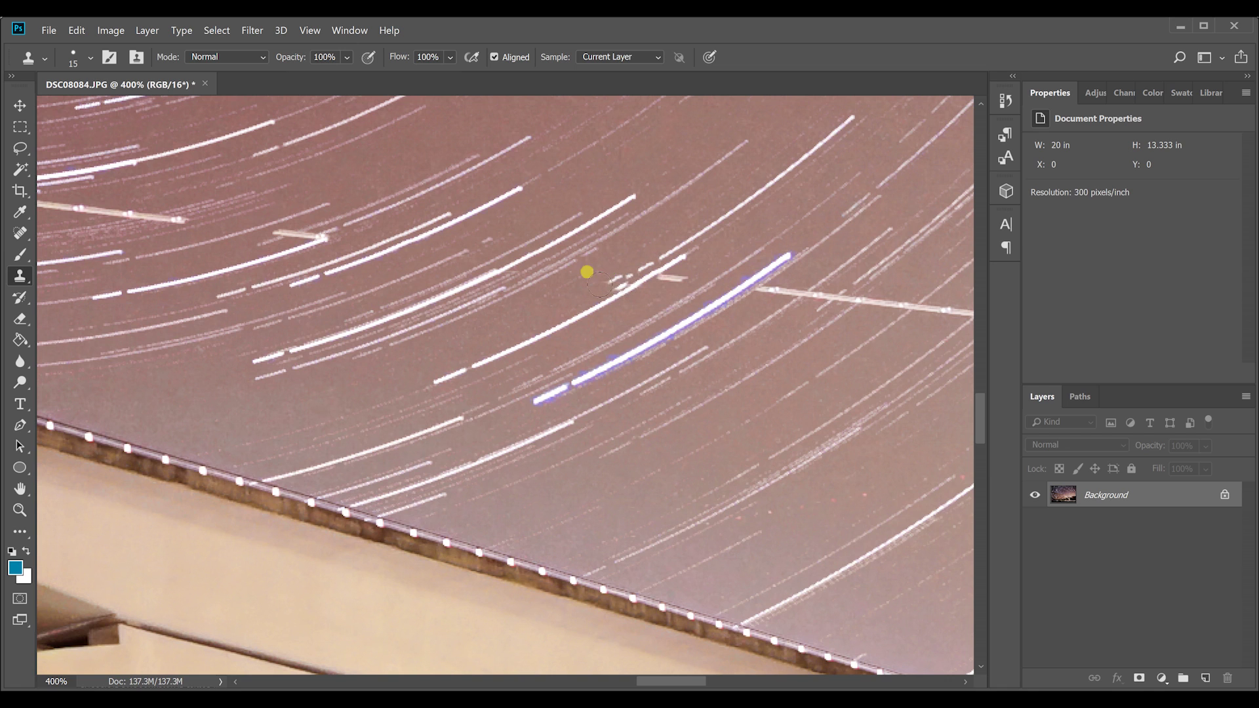
pyautogui.moveTo(573, 296); pyautogui.dragTo(616, 284)
pyautogui.moveTo(623, 284)
pyautogui.mouseDown()
pyautogui.moveTo(671, 292)
pyautogui.moveTo(660, 296)
pyautogui.moveTo(681, 286)
pyautogui.mouseUp()
pyautogui.keyDown('alt'); pyautogui.click(649, 303); pyautogui.keyUp('alt')
pyautogui.click(687, 285)
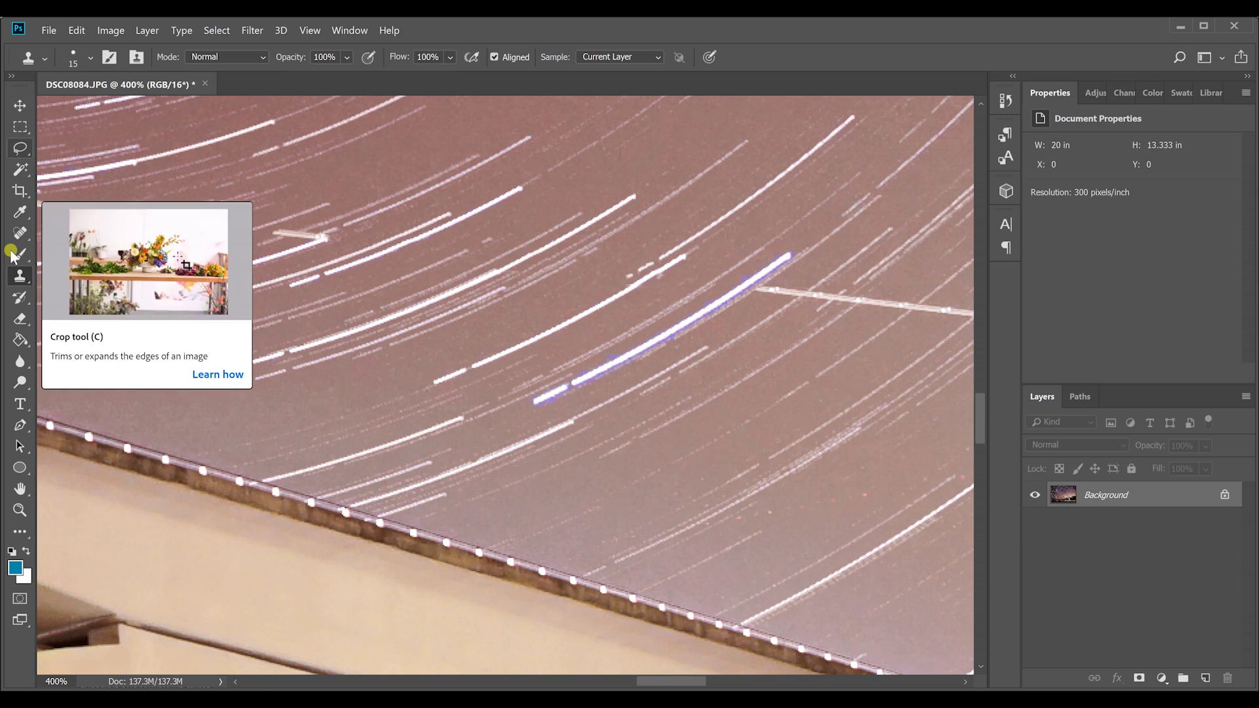
pyautogui.click(20, 510)
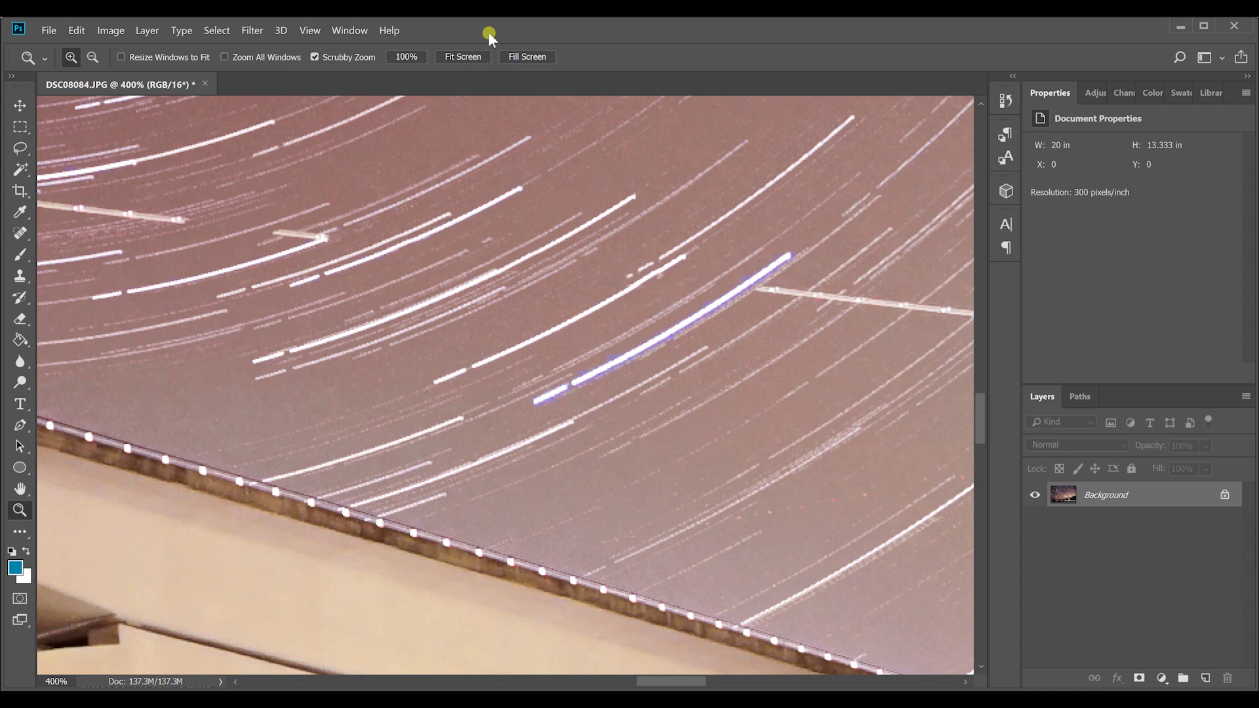
# Fit the whole bridge composite in the window.
pyautogui.click(459, 57)
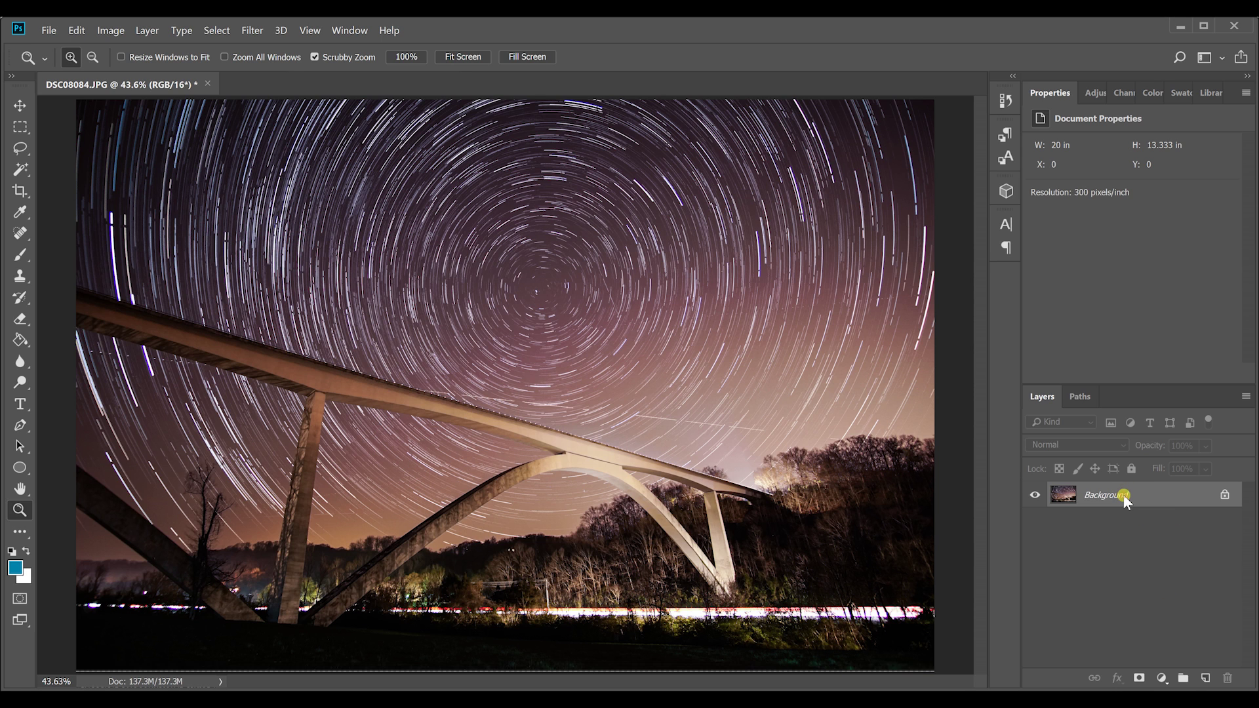
pyautogui.rightClick(1125, 499)
pyautogui.click(1115, 548)
# Save the cleaned composite and close Photoshop to return to Lightroom.
pyautogui.click(49, 30)
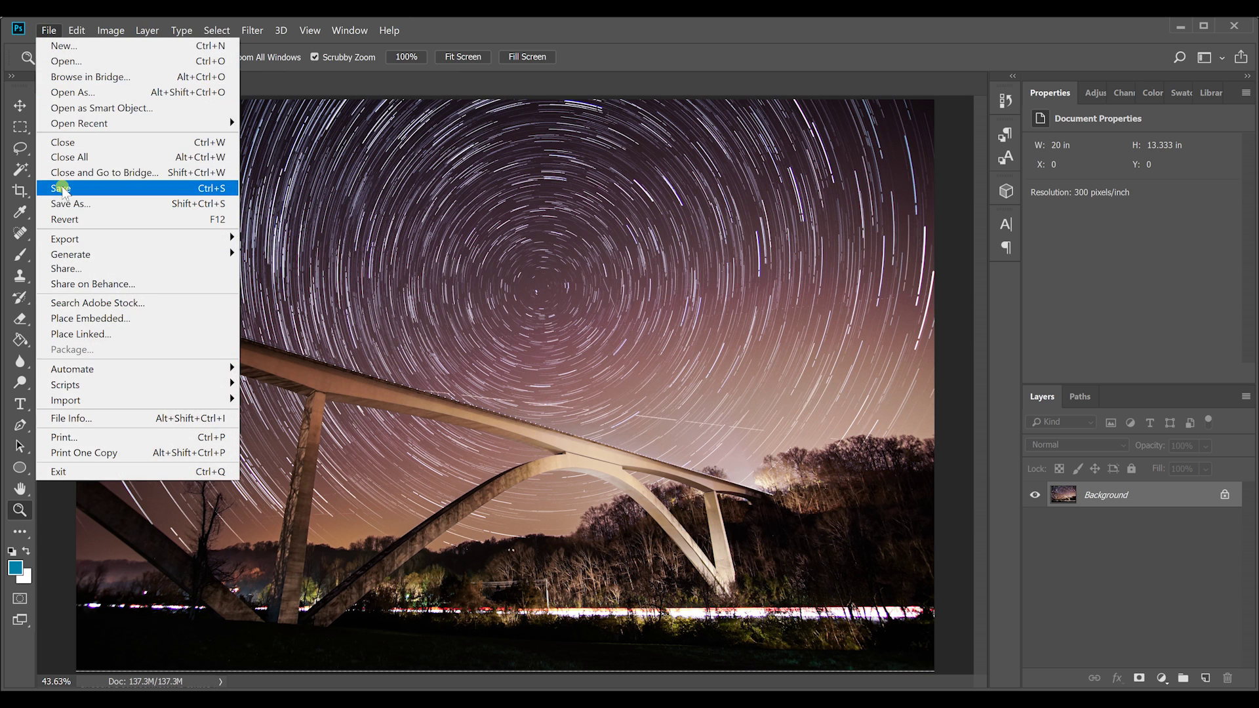
pyautogui.click(60, 187)
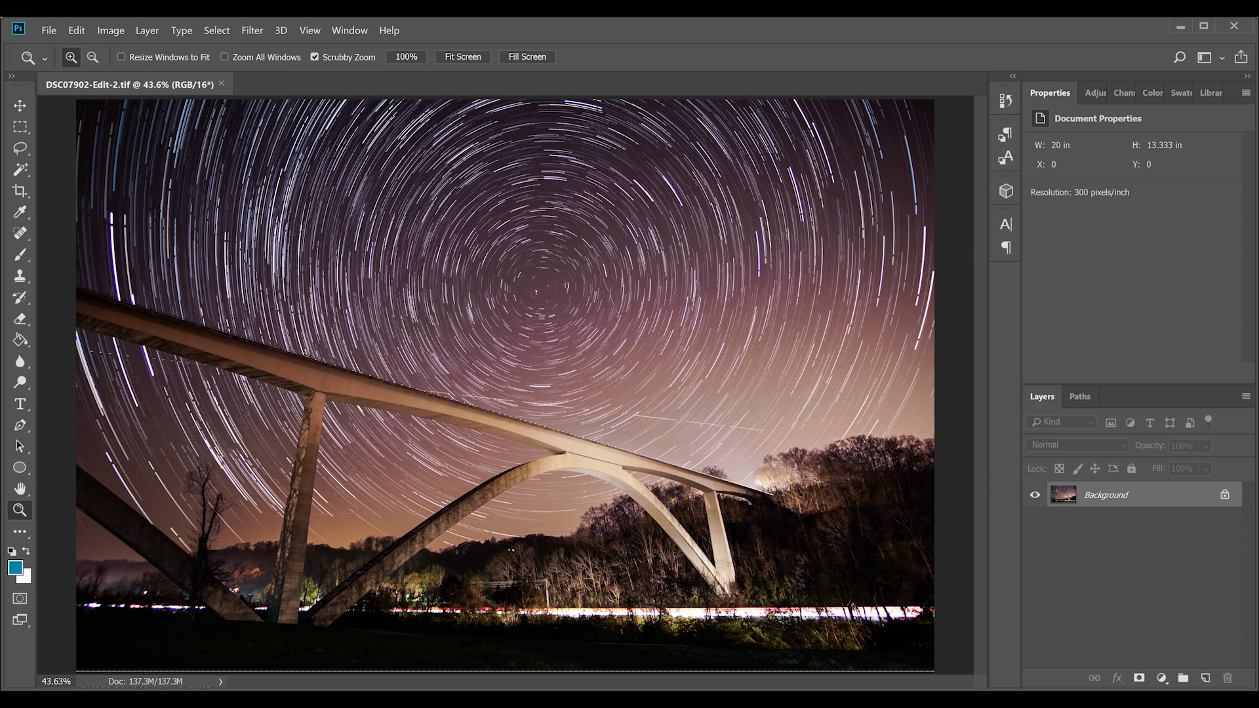
pyautogui.click(1180, 25)
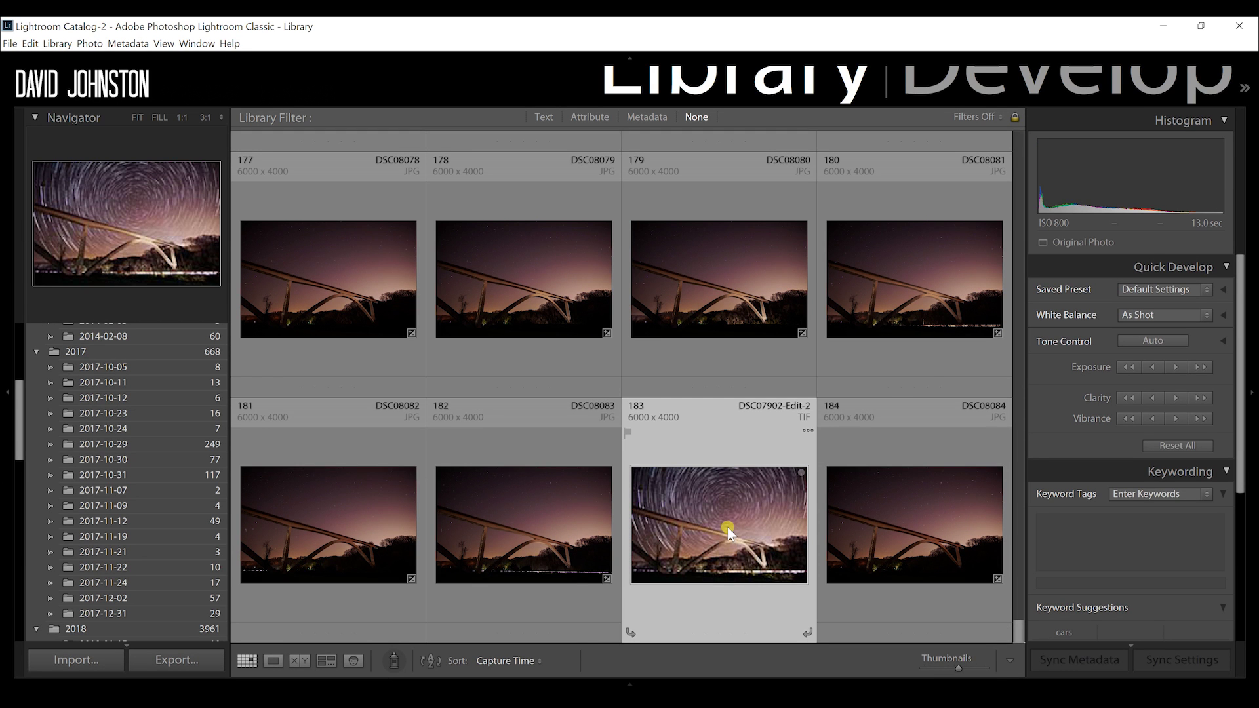
# Open photo 183, the edited TIF, in Loupe view and switch to the Develop module.
pyautogui.doubleClick(727, 526)
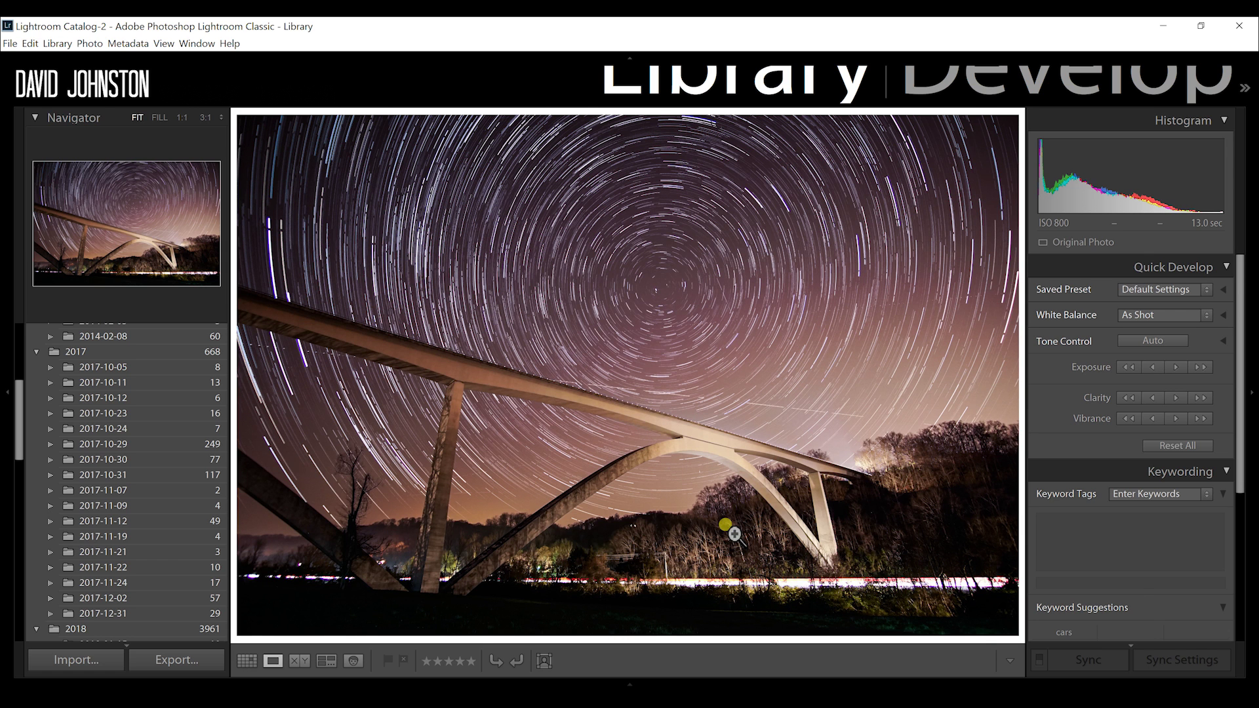
pyautogui.click(964, 92)
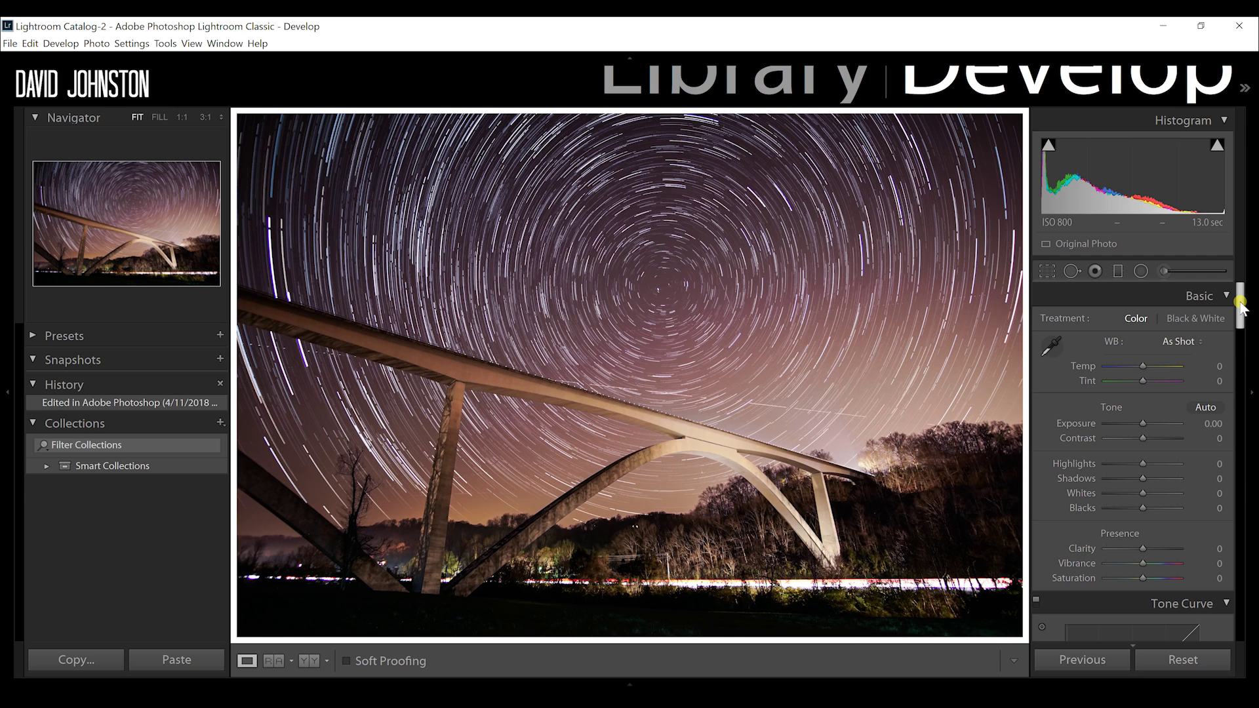
# Set Vibrance to +10, Saturation to +8 and HSL Orange saturation to -14.
pyautogui.moveTo(1240, 303); pyautogui.dragTo(1240, 338)
pyautogui.moveTo(1143, 342); pyautogui.dragTo(1145, 326)
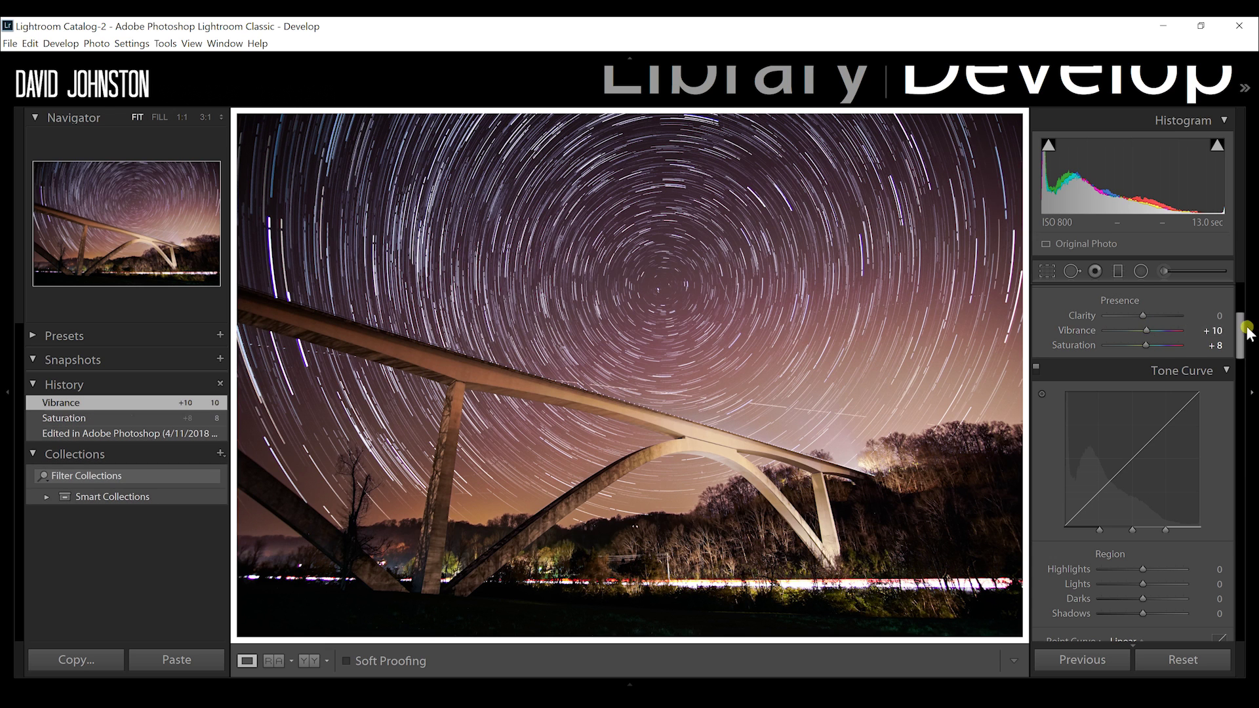
pyautogui.moveTo(1240, 337); pyautogui.dragTo(1248, 392)
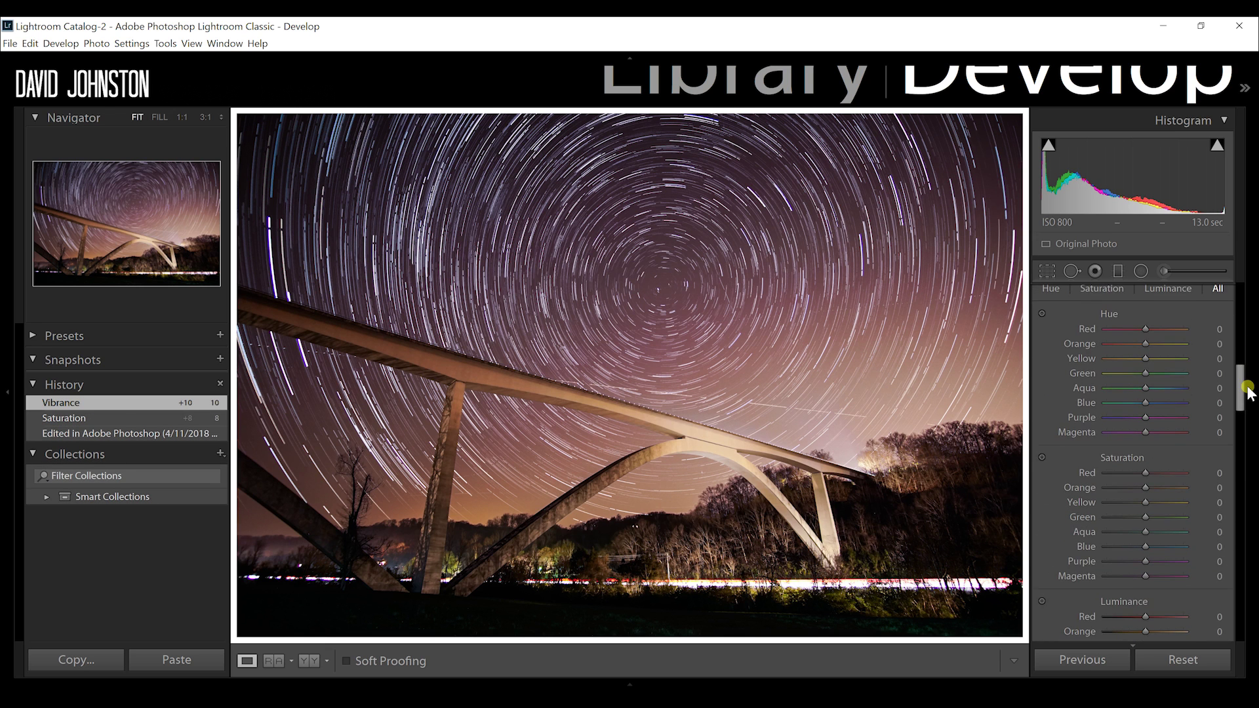
pyautogui.moveTo(1146, 488); pyautogui.dragTo(1140, 489)
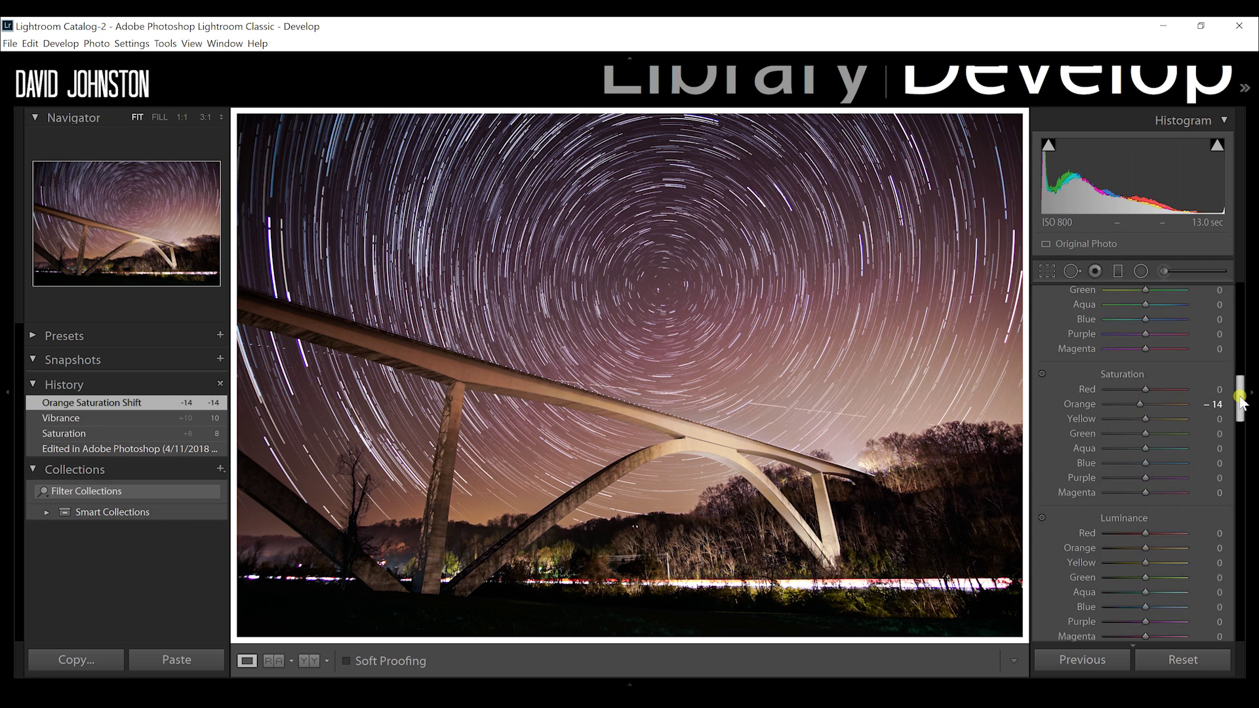
pyautogui.scroll(-1, 1241, 400)
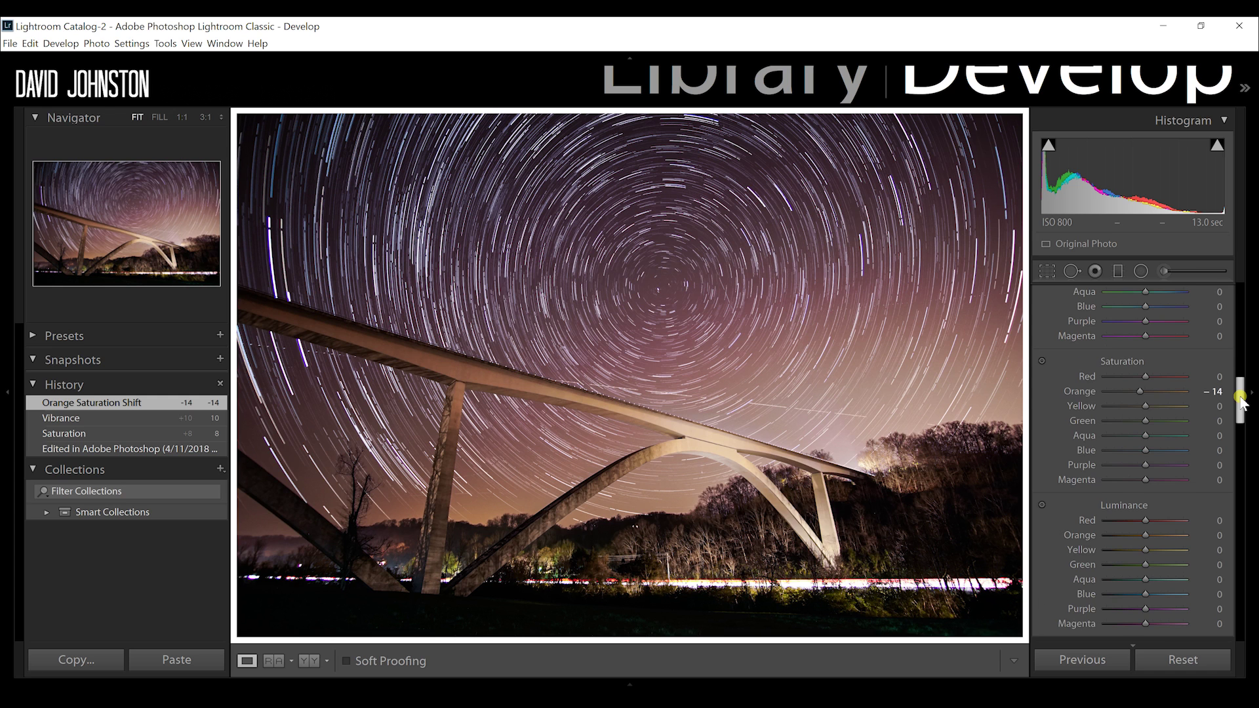
pyautogui.scroll(-3, 1241, 400)
pyautogui.moveTo(1146, 449); pyautogui.dragTo(1159, 447)
# Set Camera Calibration Blue Primary Saturation to +31, pulling it back from +52.
pyautogui.moveTo(1242, 410); pyautogui.dragTo(1240, 613)
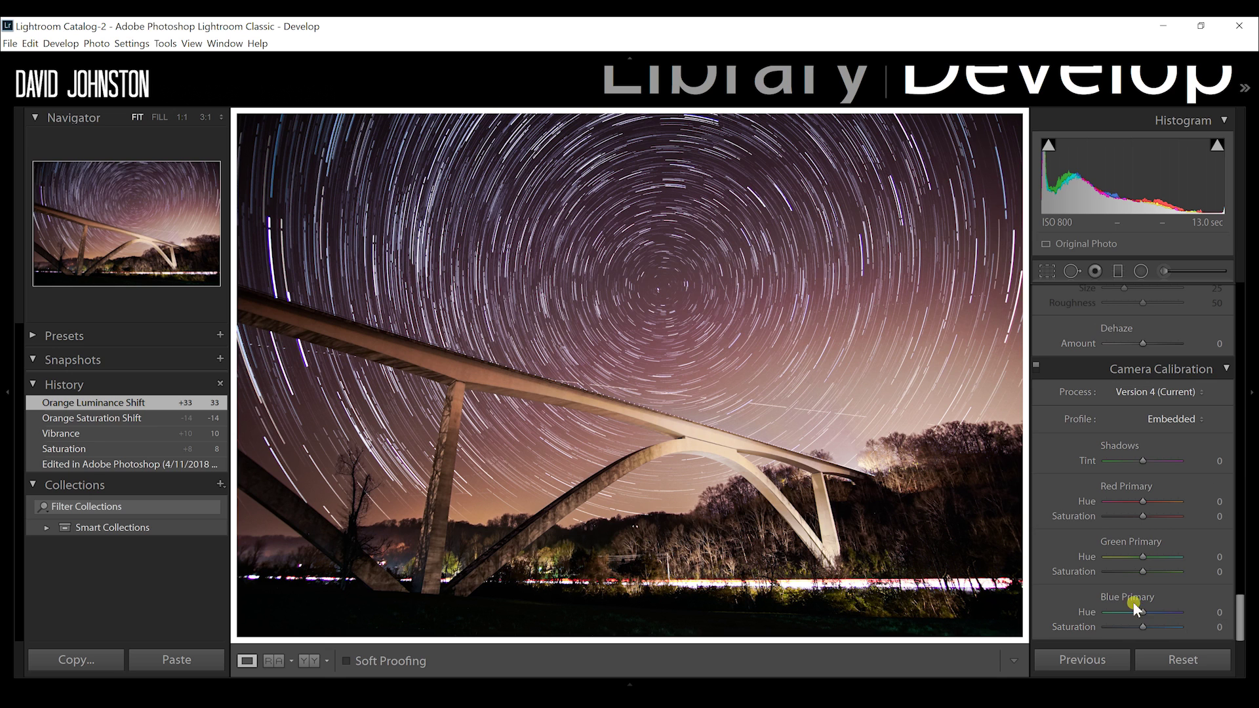
pyautogui.moveTo(1164, 628)
pyautogui.mouseDown()
pyautogui.moveTo(1150, 628)
pyautogui.moveTo(1195, 626)
pyautogui.moveTo(1156, 628)
pyautogui.mouseUp()
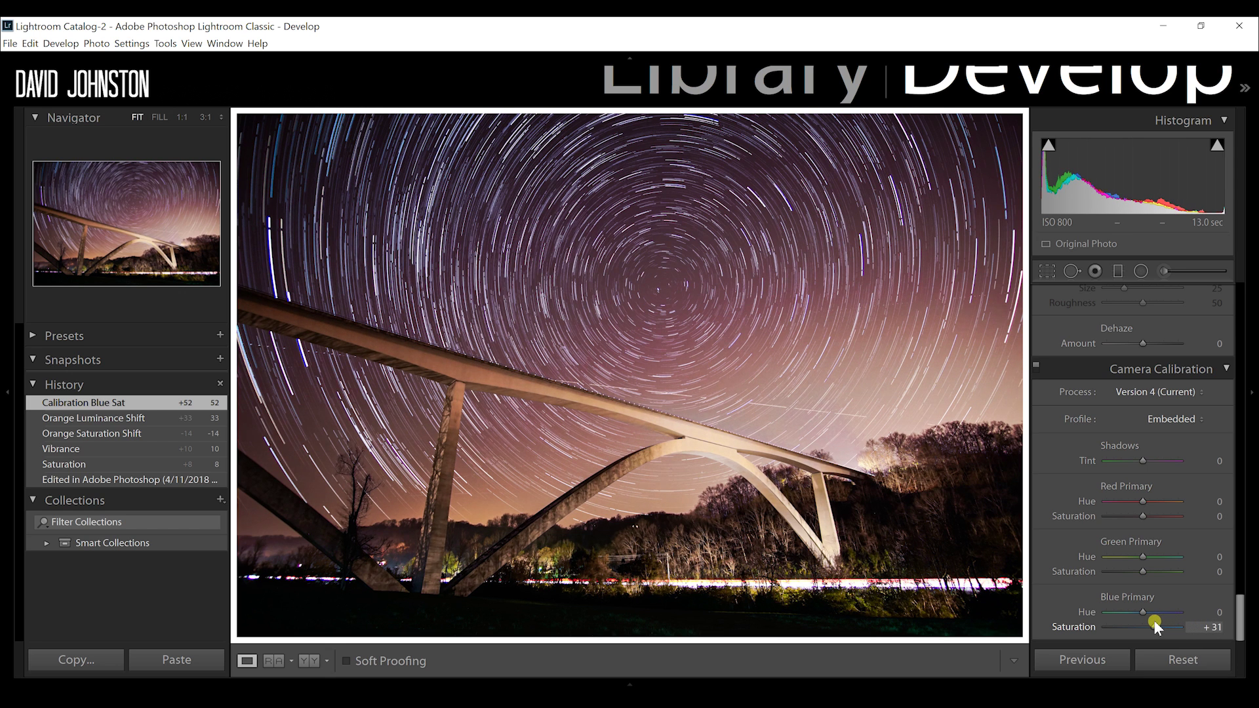
pyautogui.moveTo(1155, 628); pyautogui.dragTo(1156, 628)
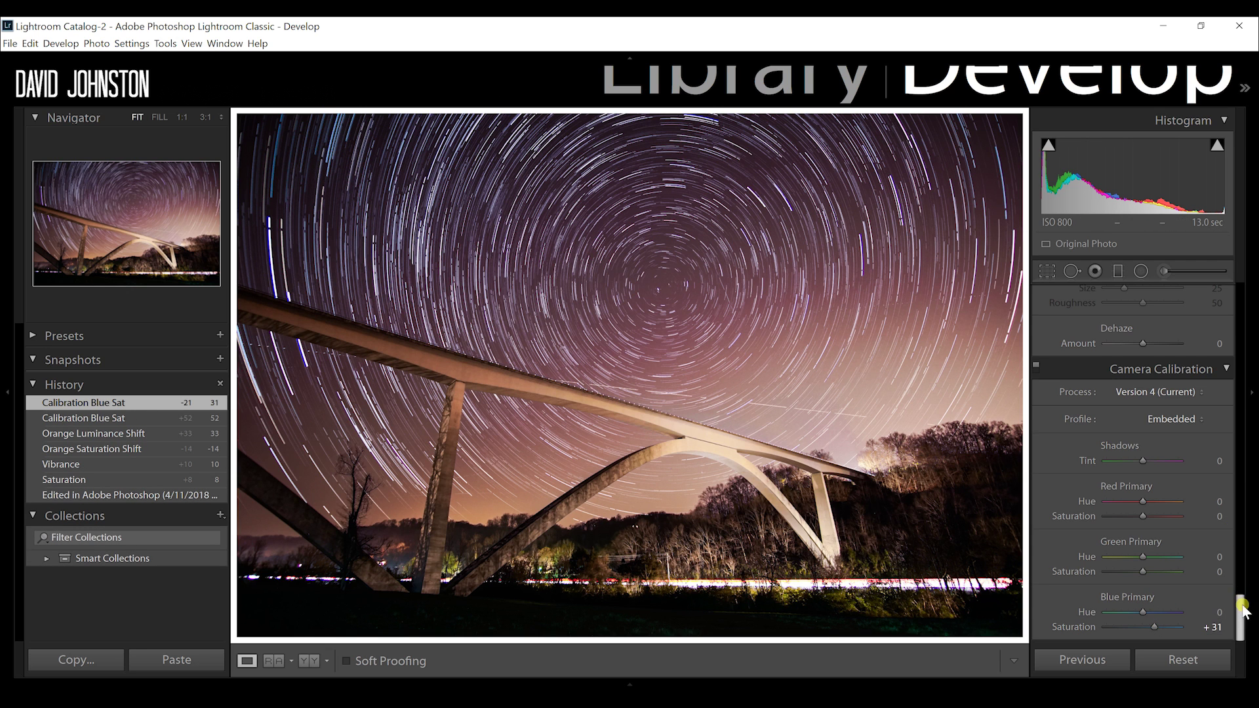
pyautogui.moveTo(1241, 604); pyautogui.dragTo(1241, 404)
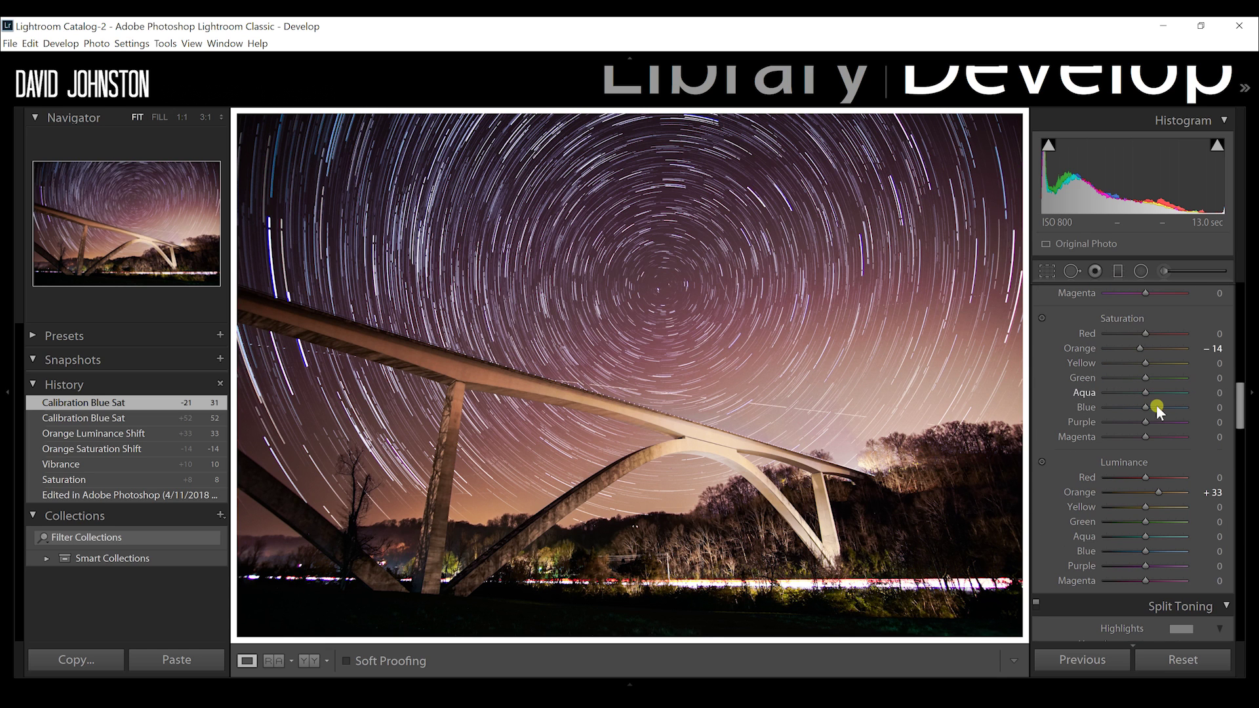